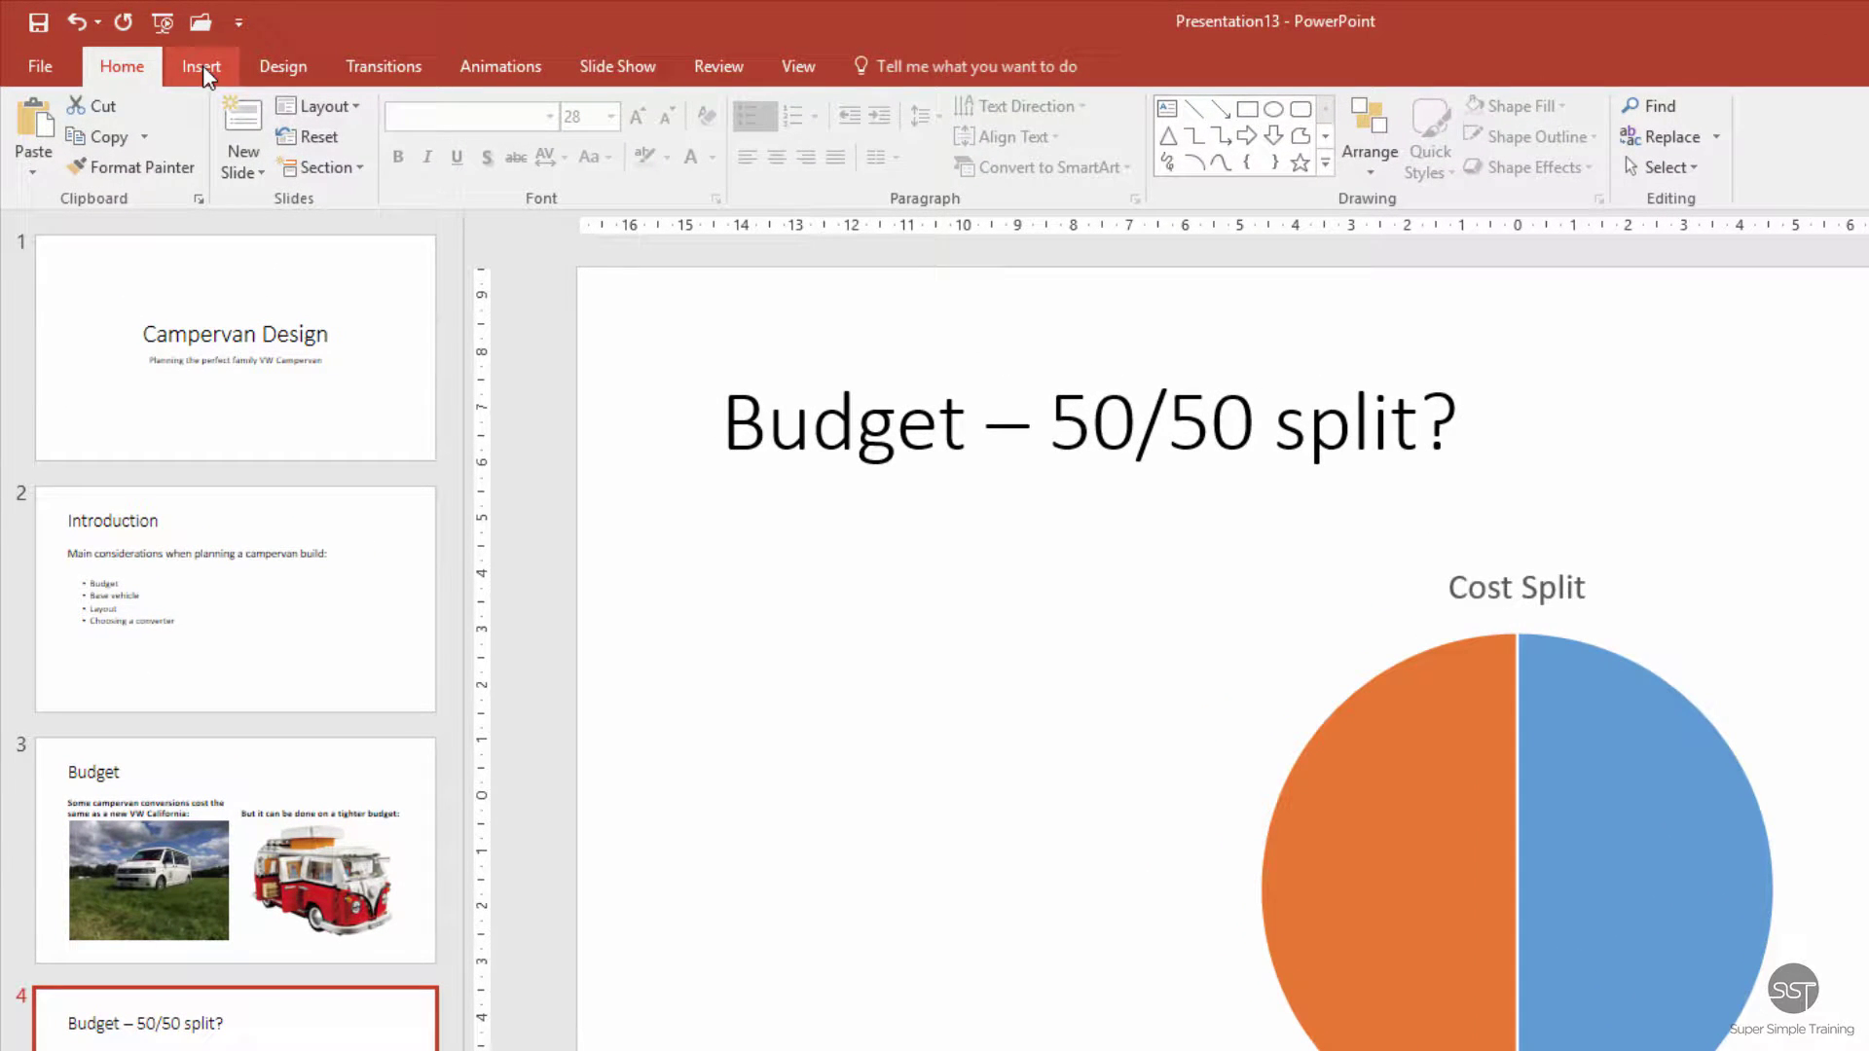
- Pick the Arrow: Right block arrow from the Insert Shapes gallery
left_click(203, 68)
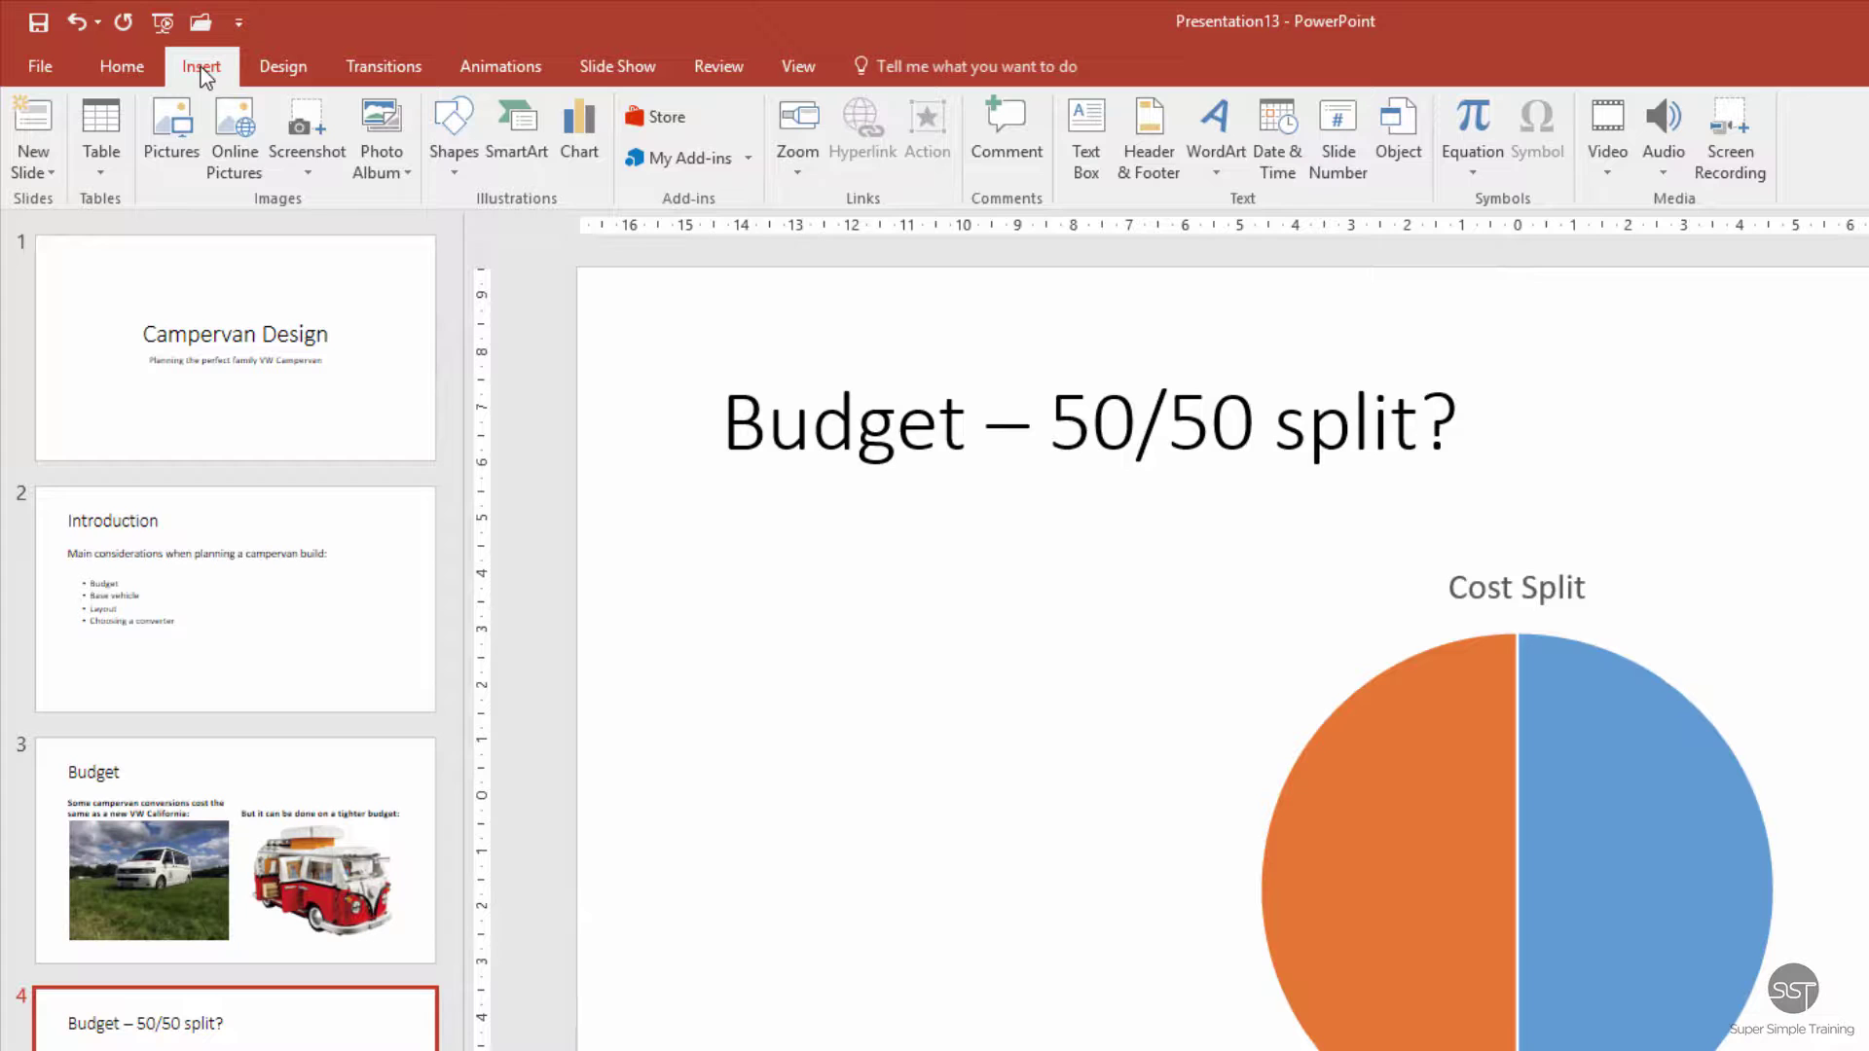
left_click(458, 175)
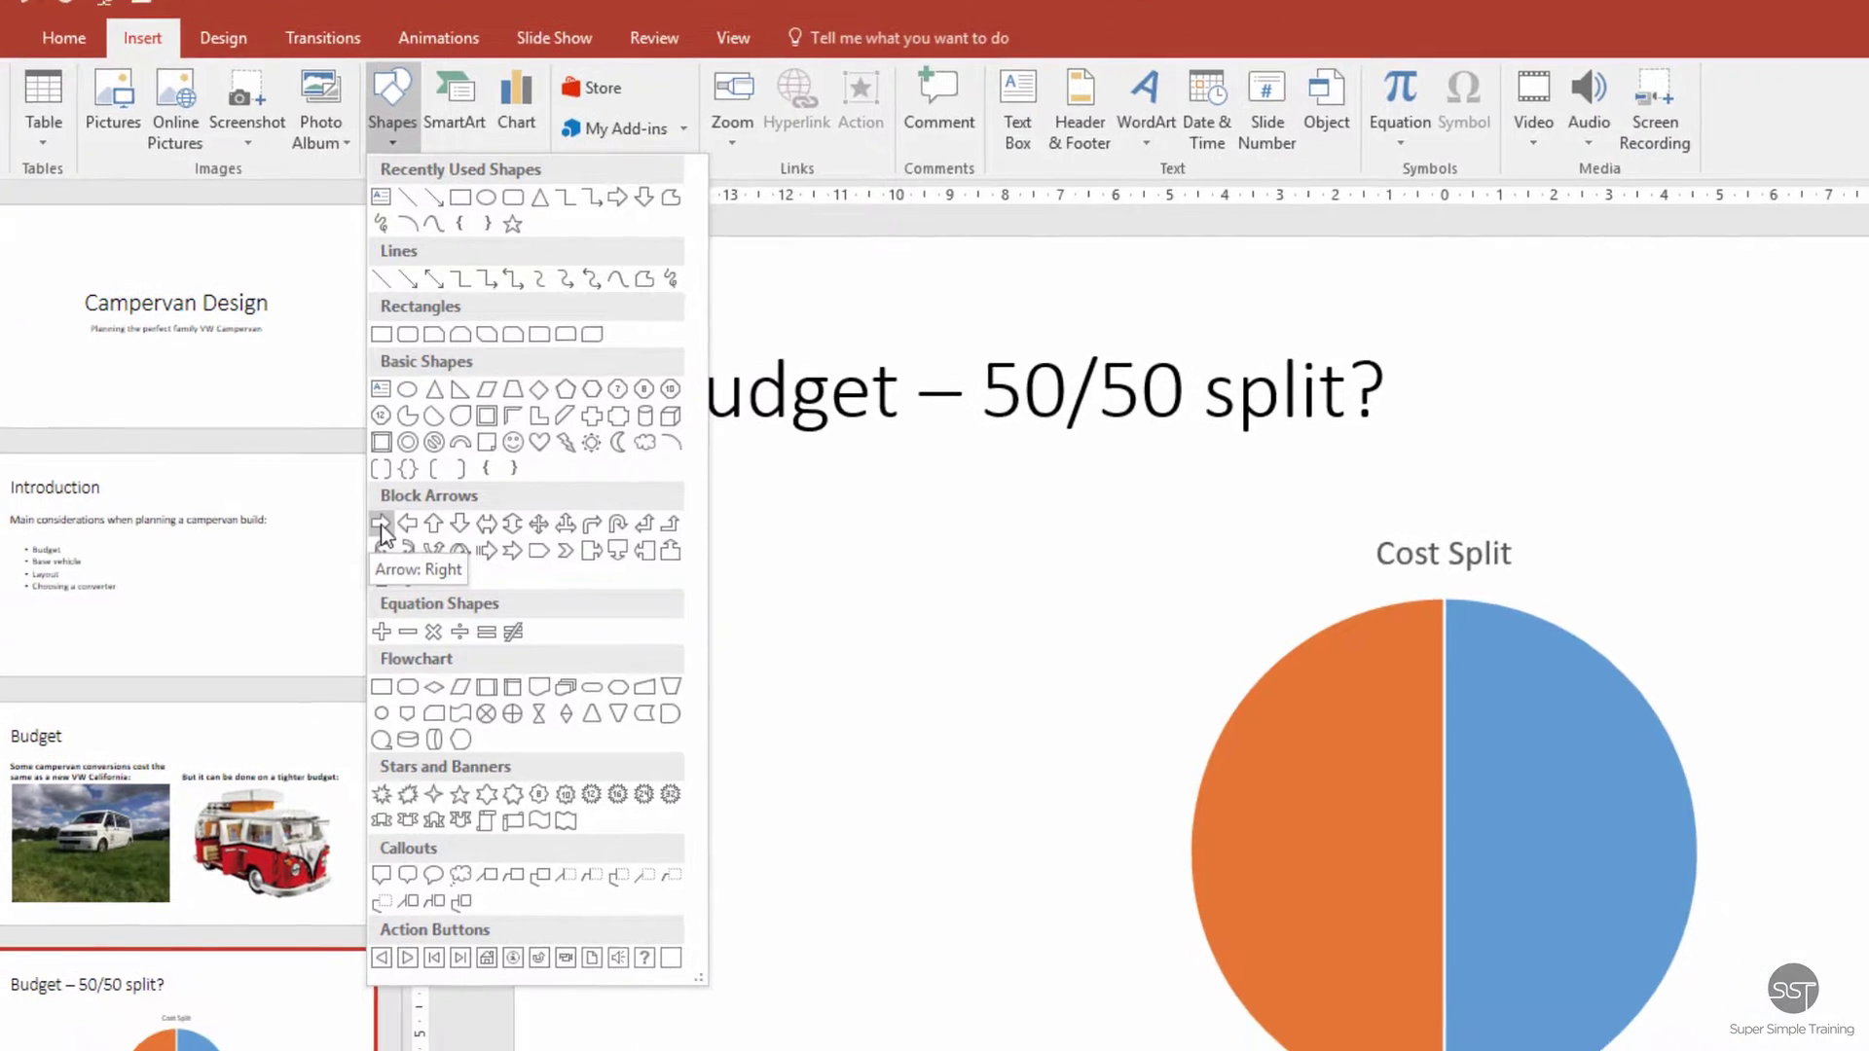
left_click(443, 558)
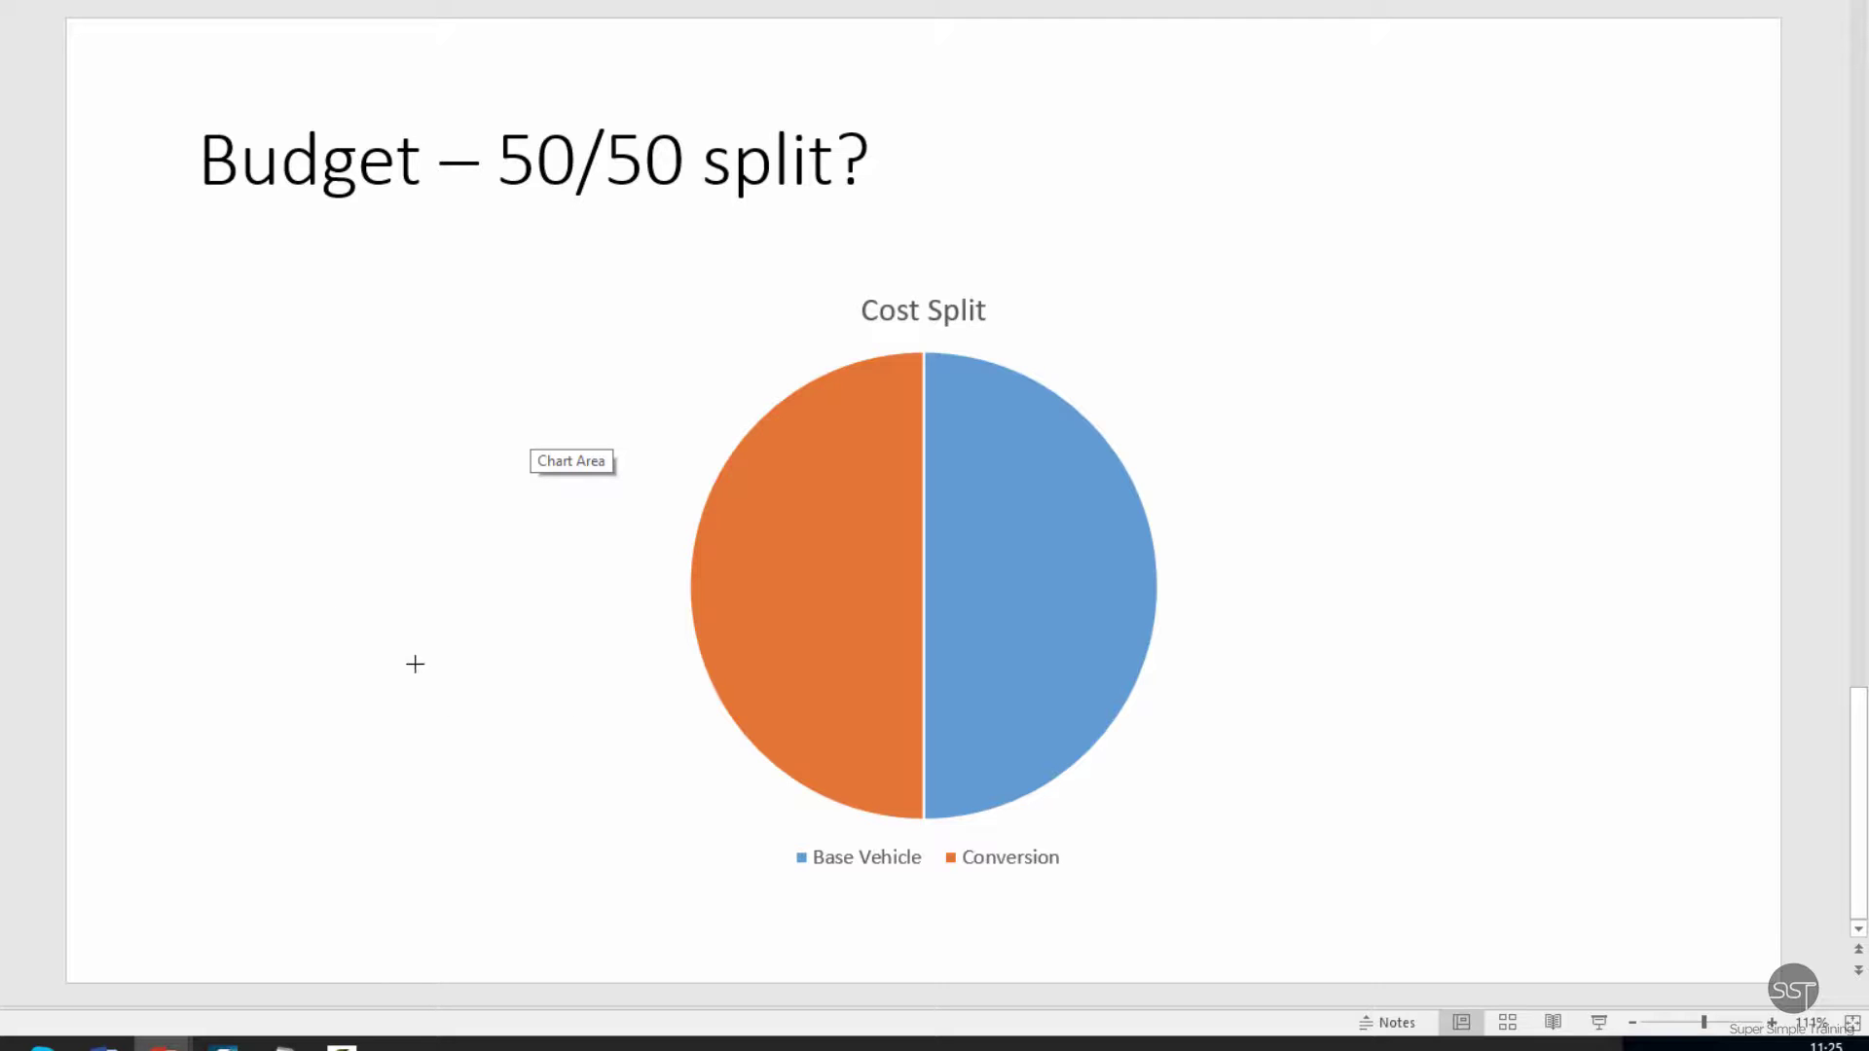
- Insert a blue right arrow left of the pie chart and enlarge it from both corners
left_click(356, 495)
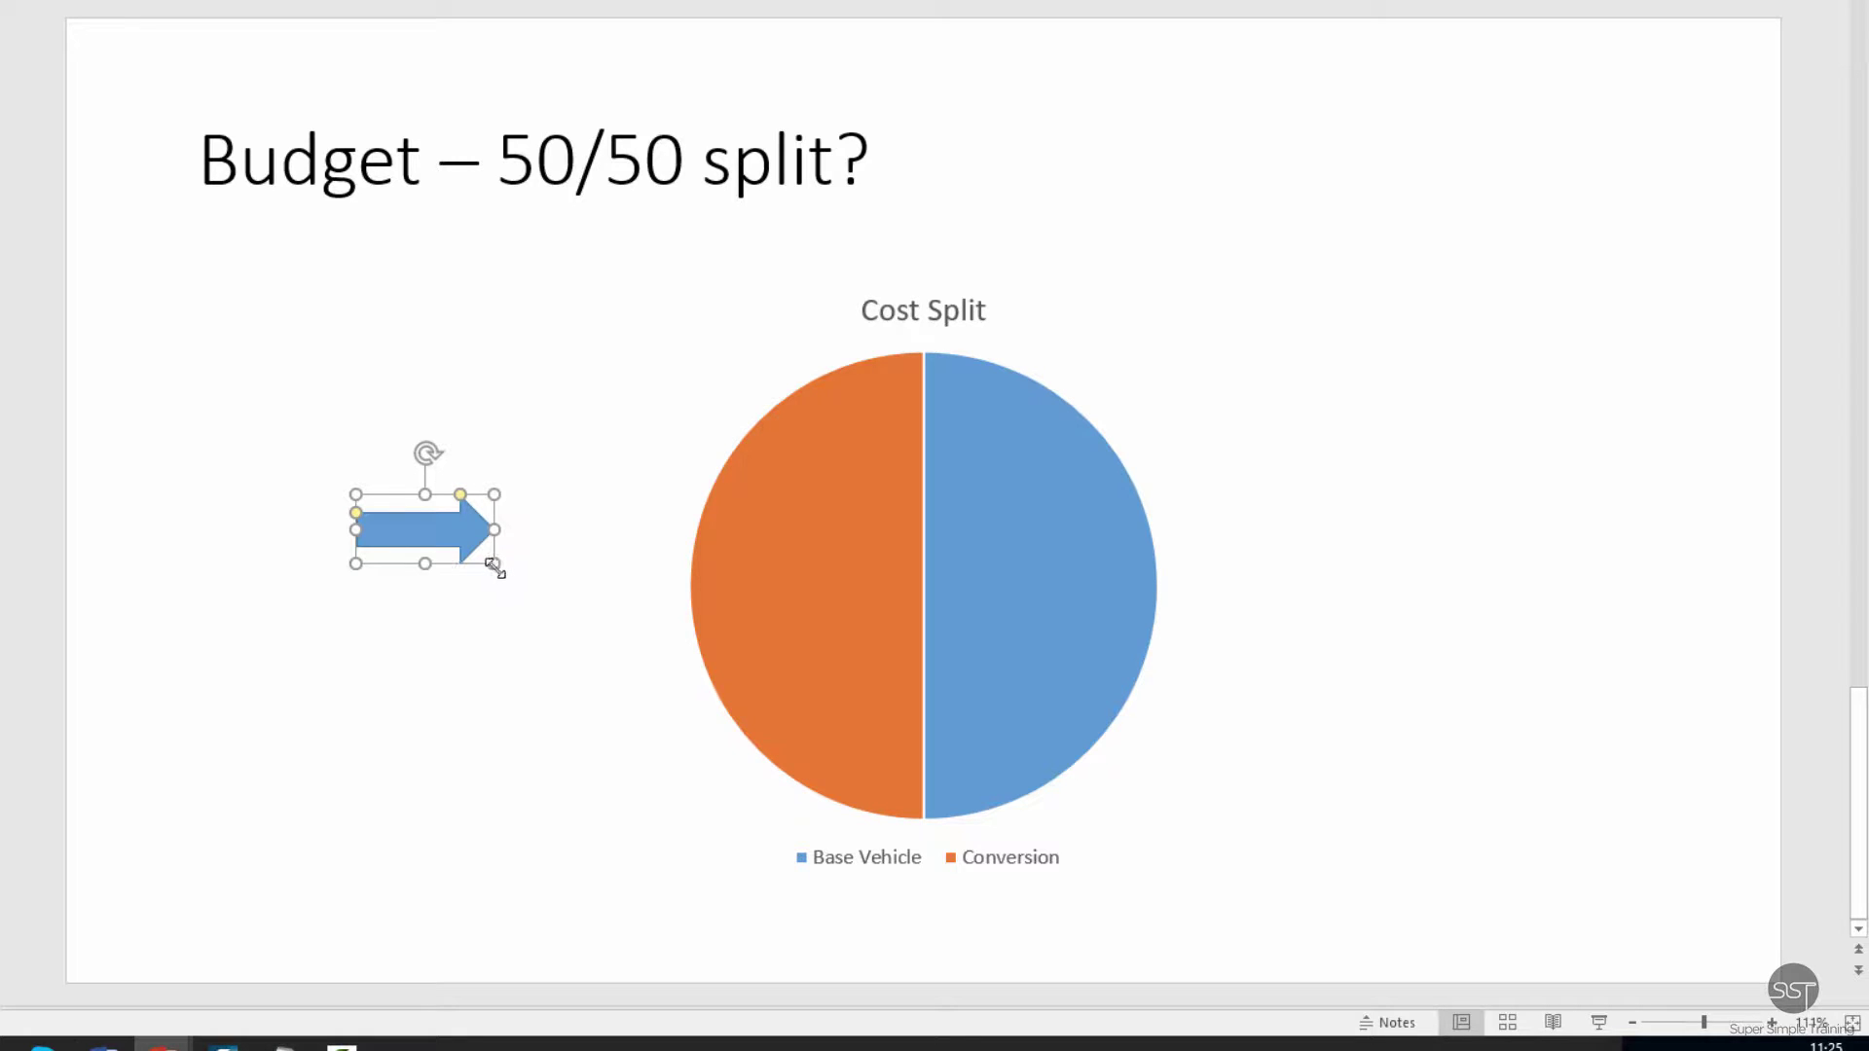
left_click_drag(493, 565, 684, 791)
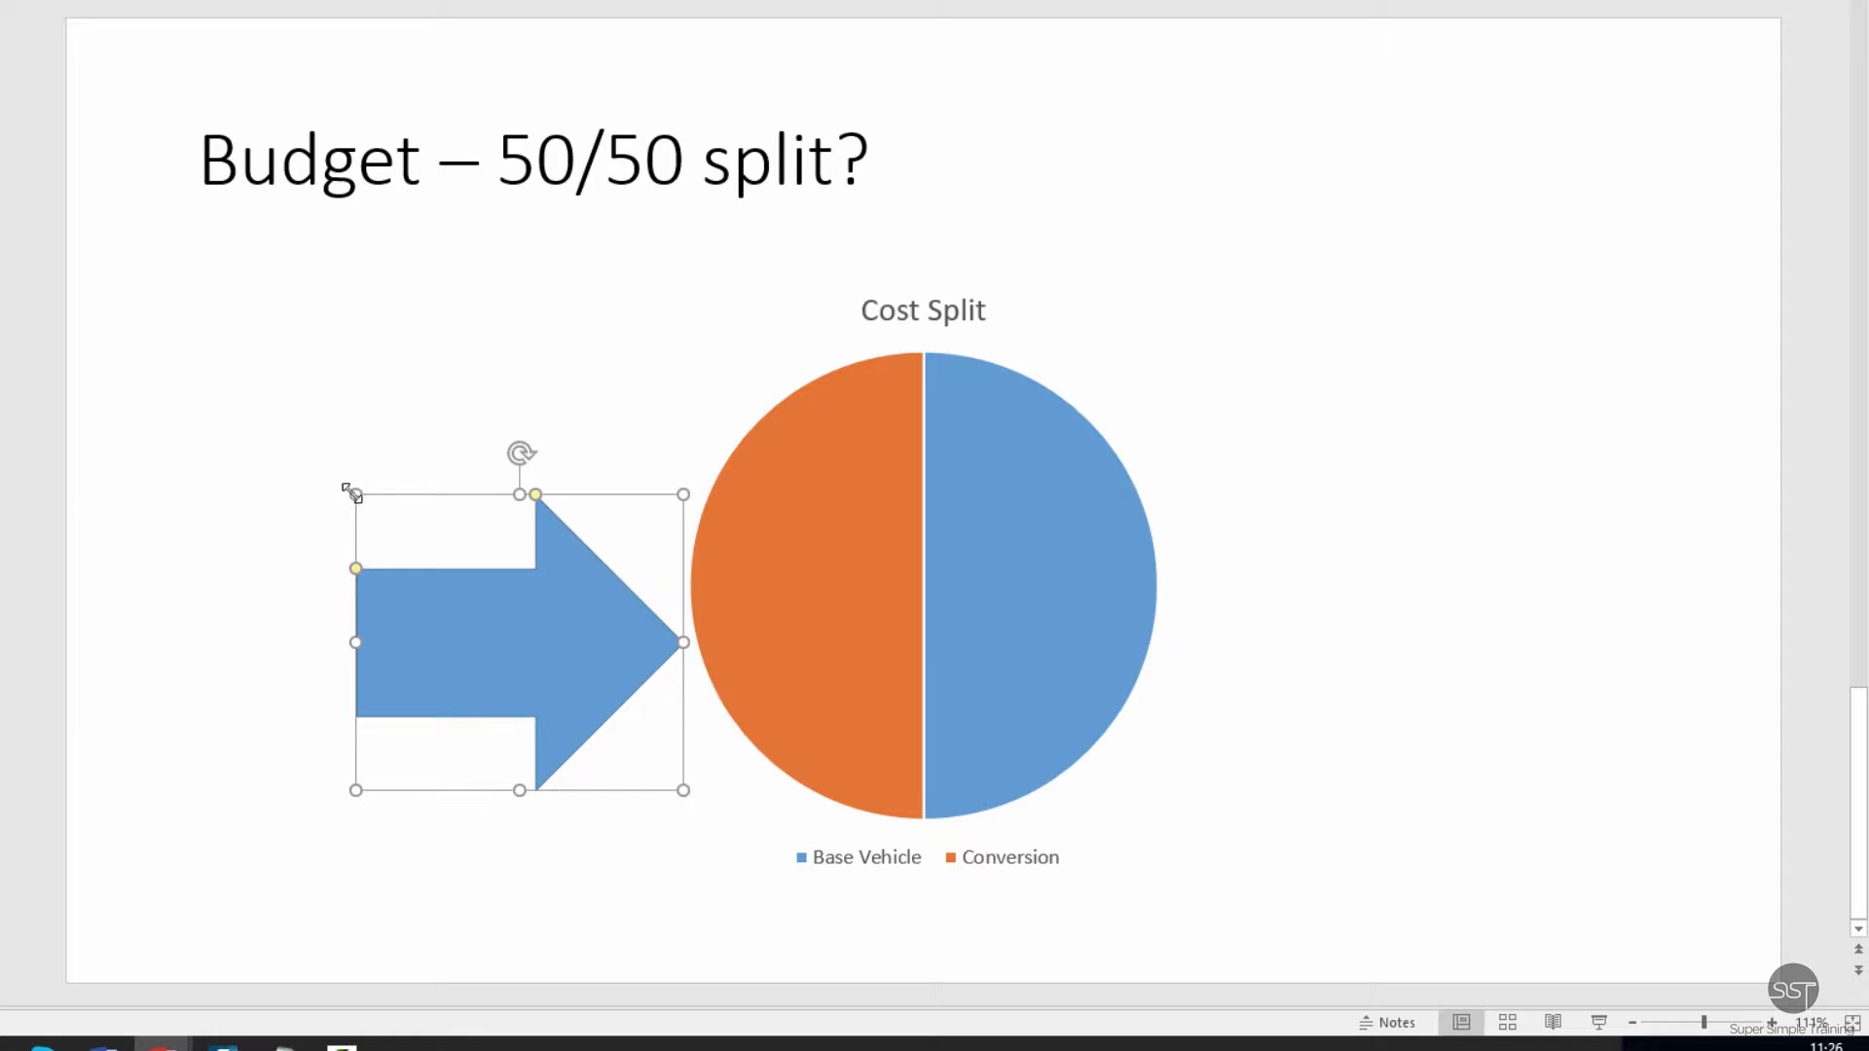
left_click_drag(354, 494, 292, 471)
left_click(1715, 884)
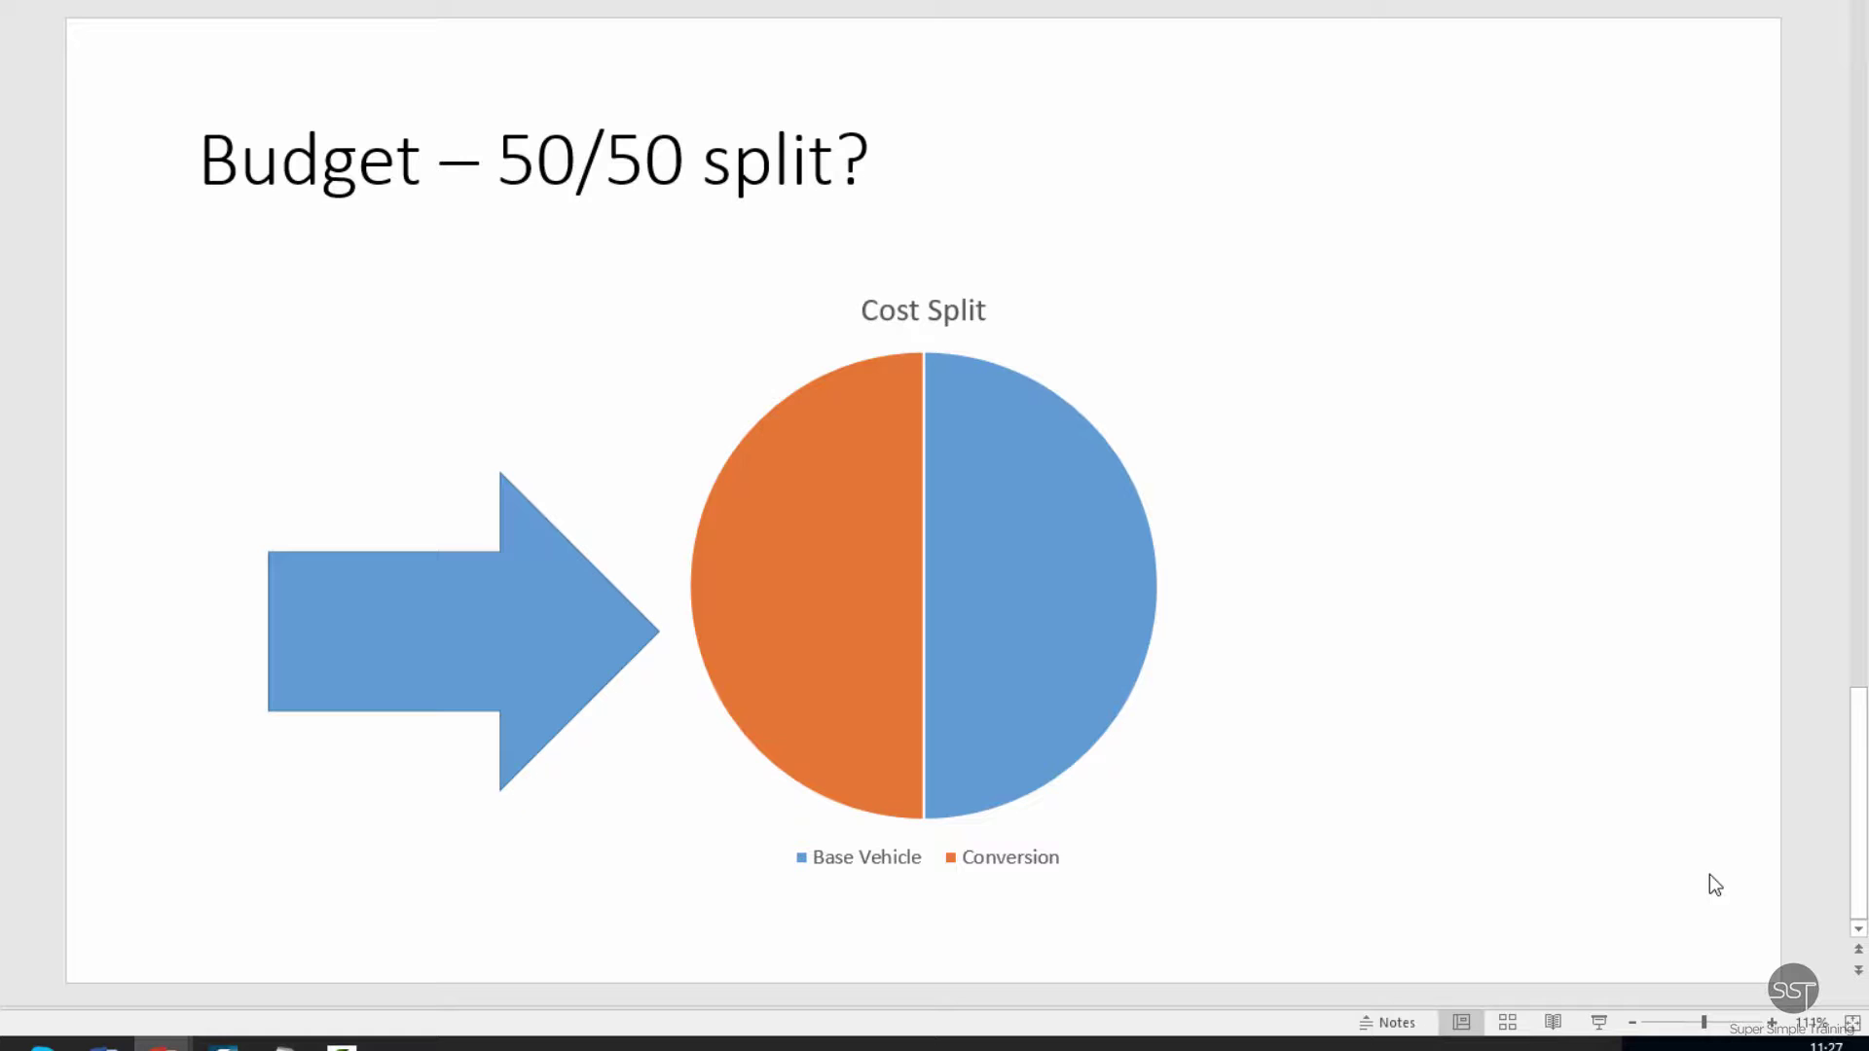
- Move the blue arrow so its tip is centred vertically on the Cost Split pie
left_click(516, 732)
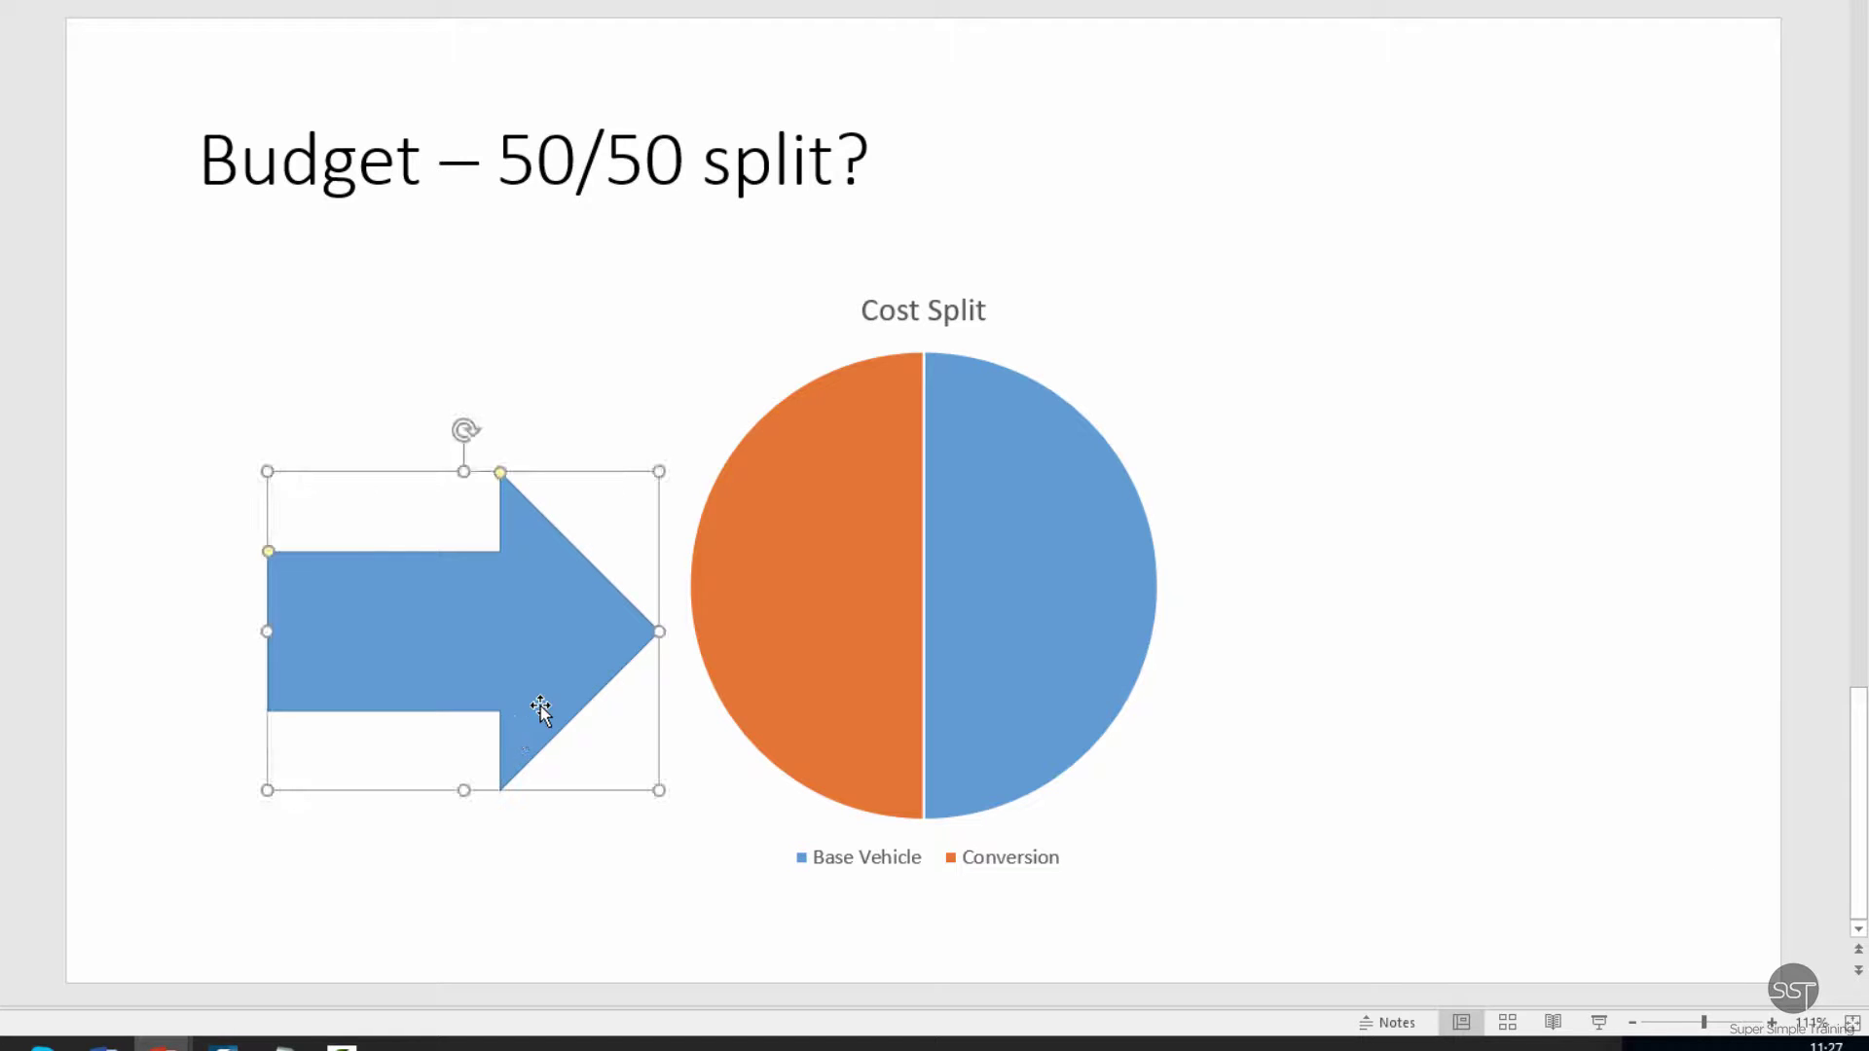
key("Escape")
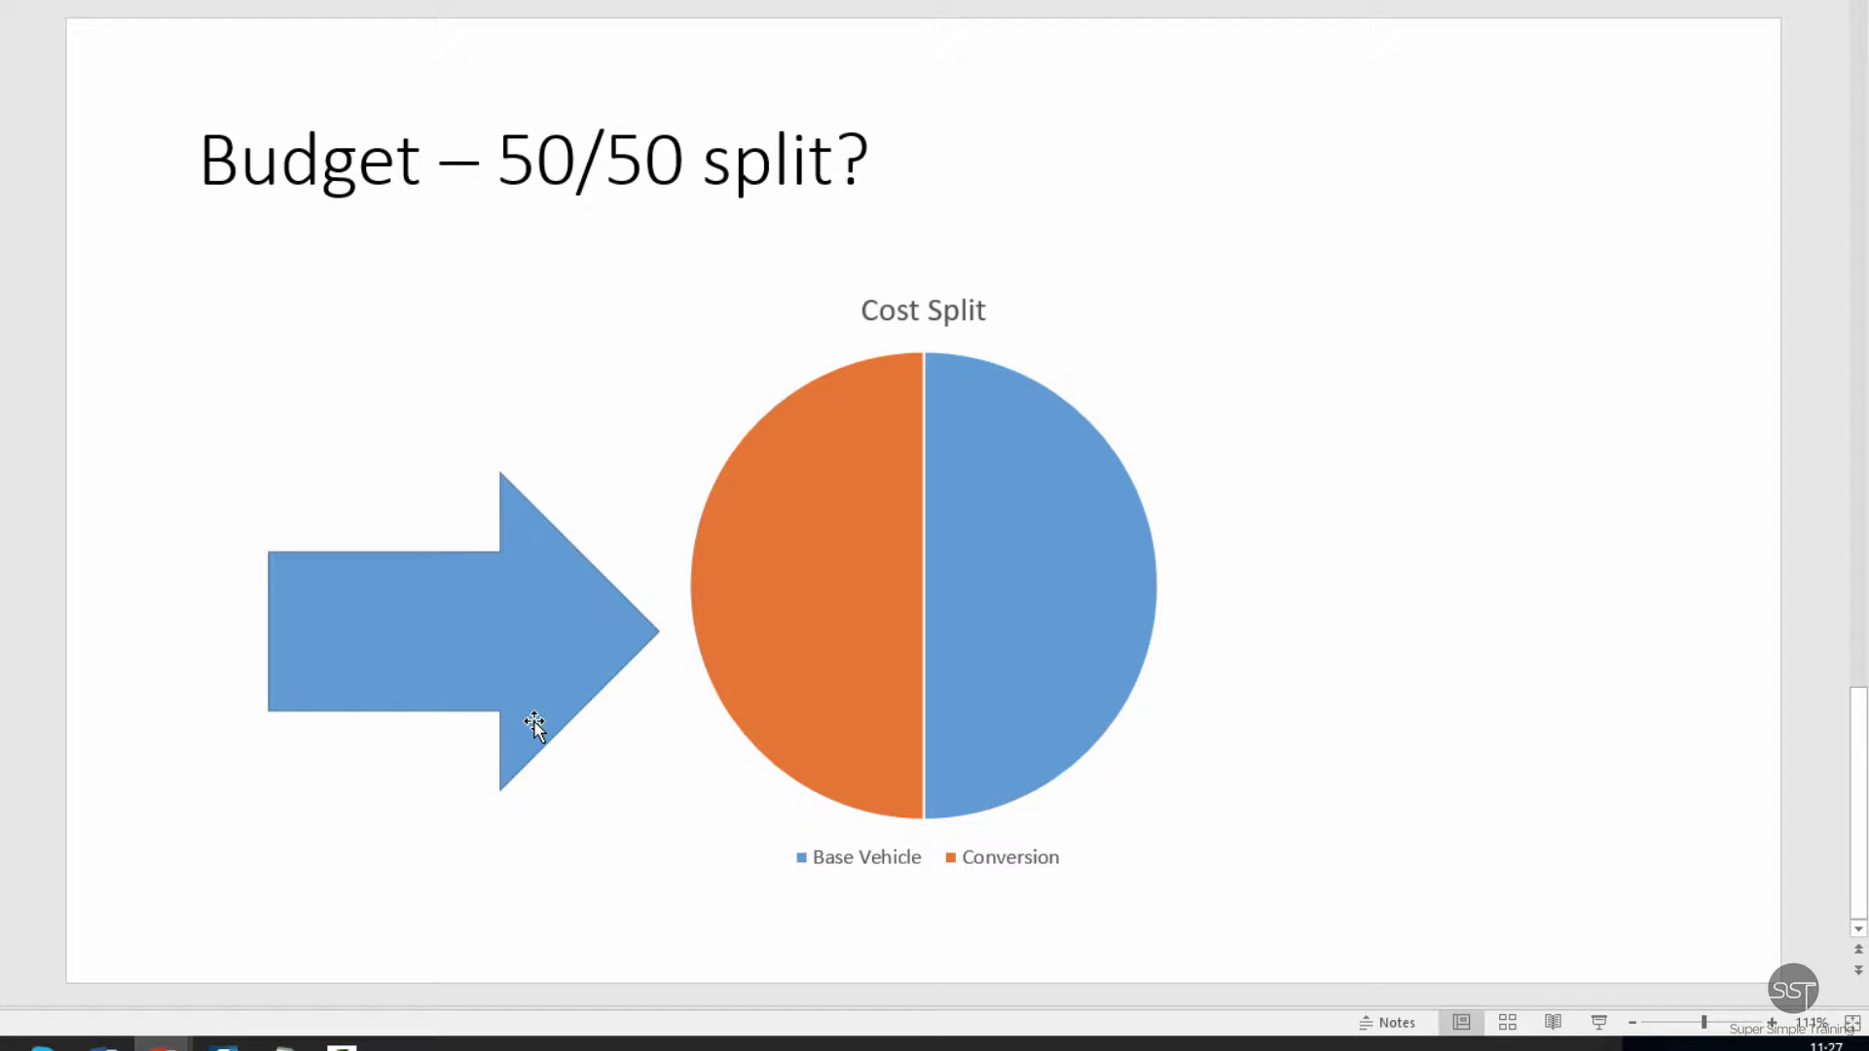
left_click_drag(534, 721, 516, 669)
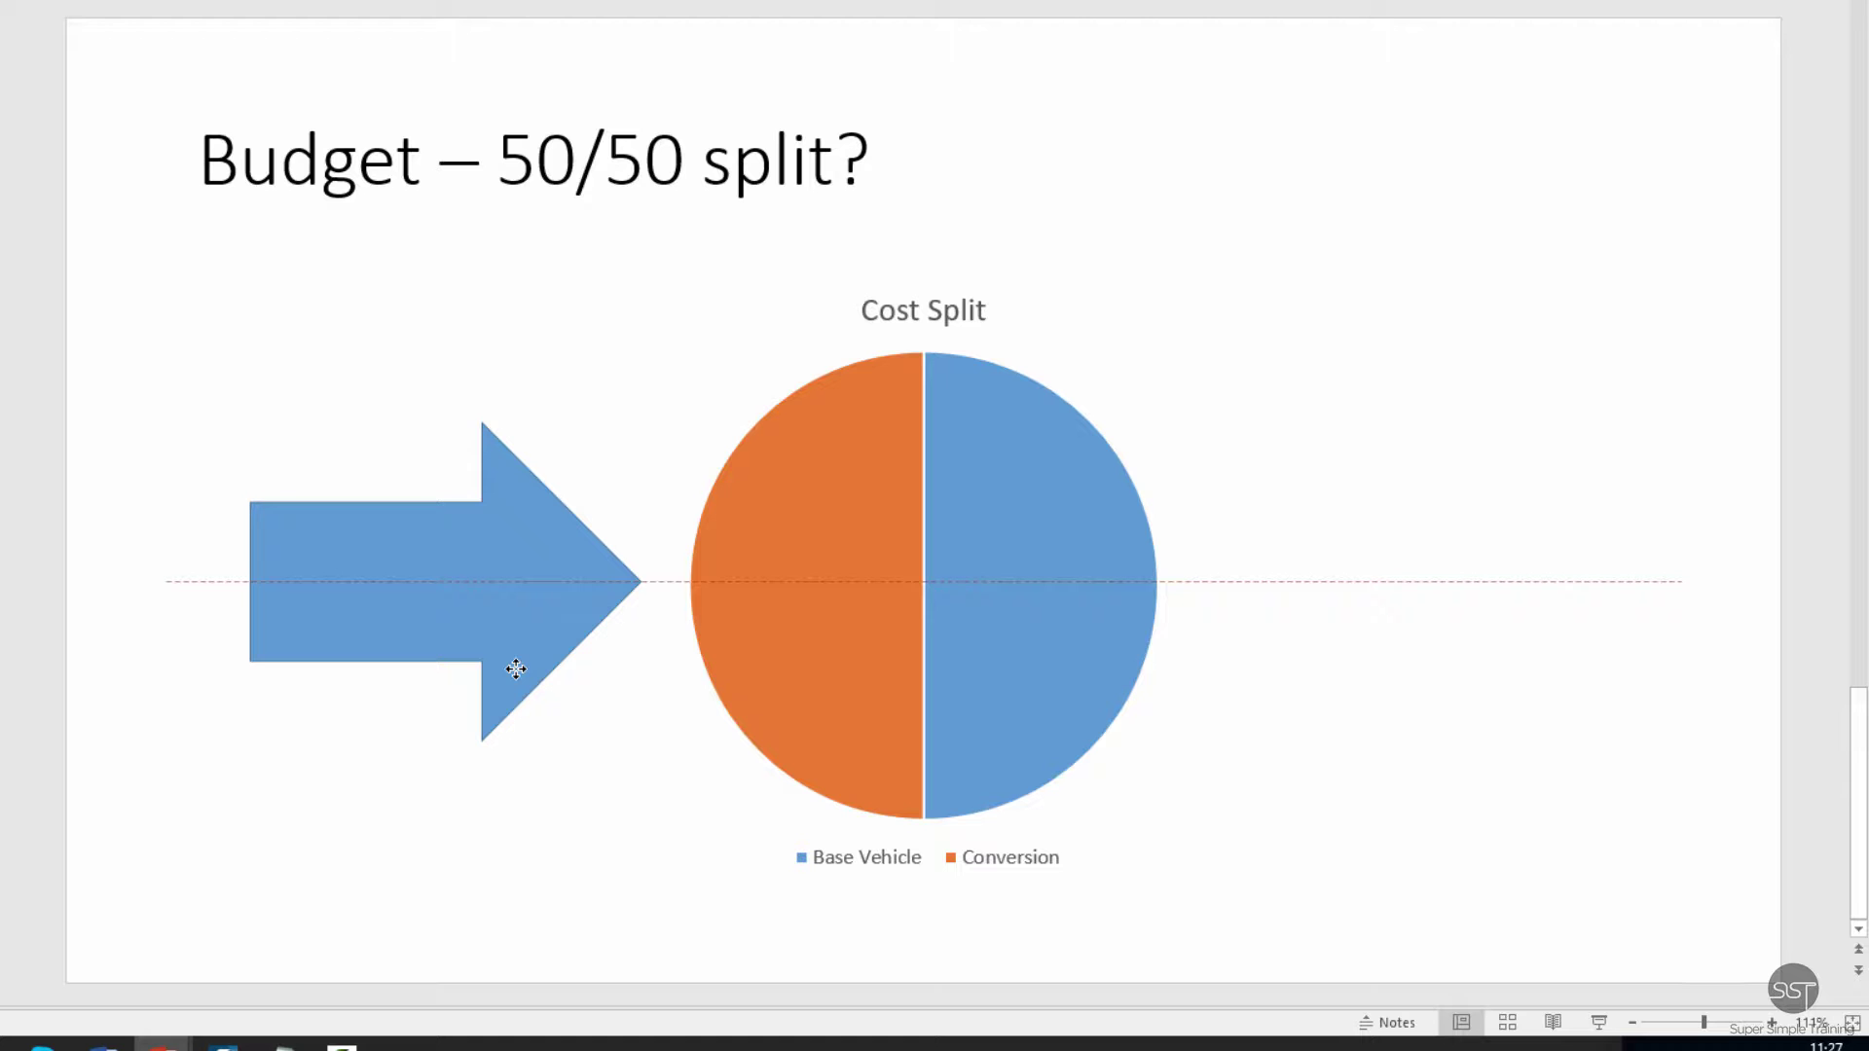
mouse_move(516, 669)
left_mouse_down()
mouse_move(505, 655)
mouse_move(519, 664)
left_mouse_up()
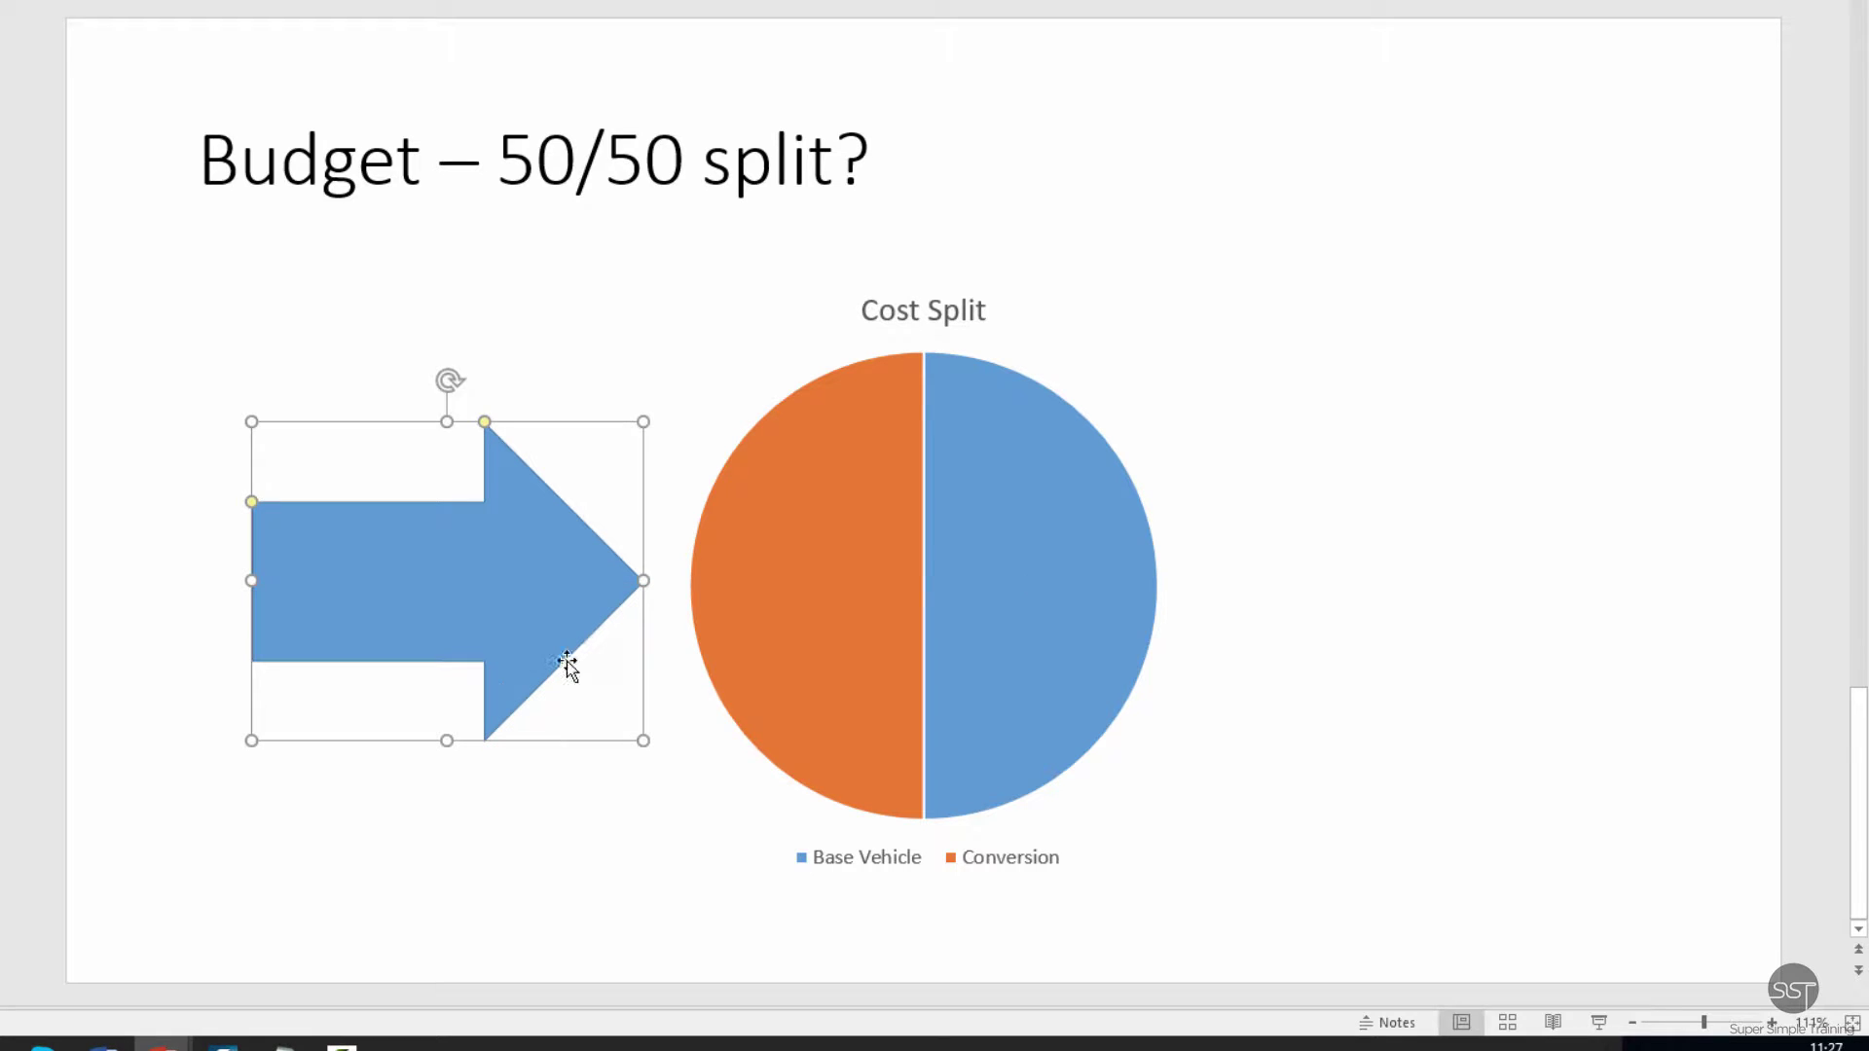
left_click(1400, 693)
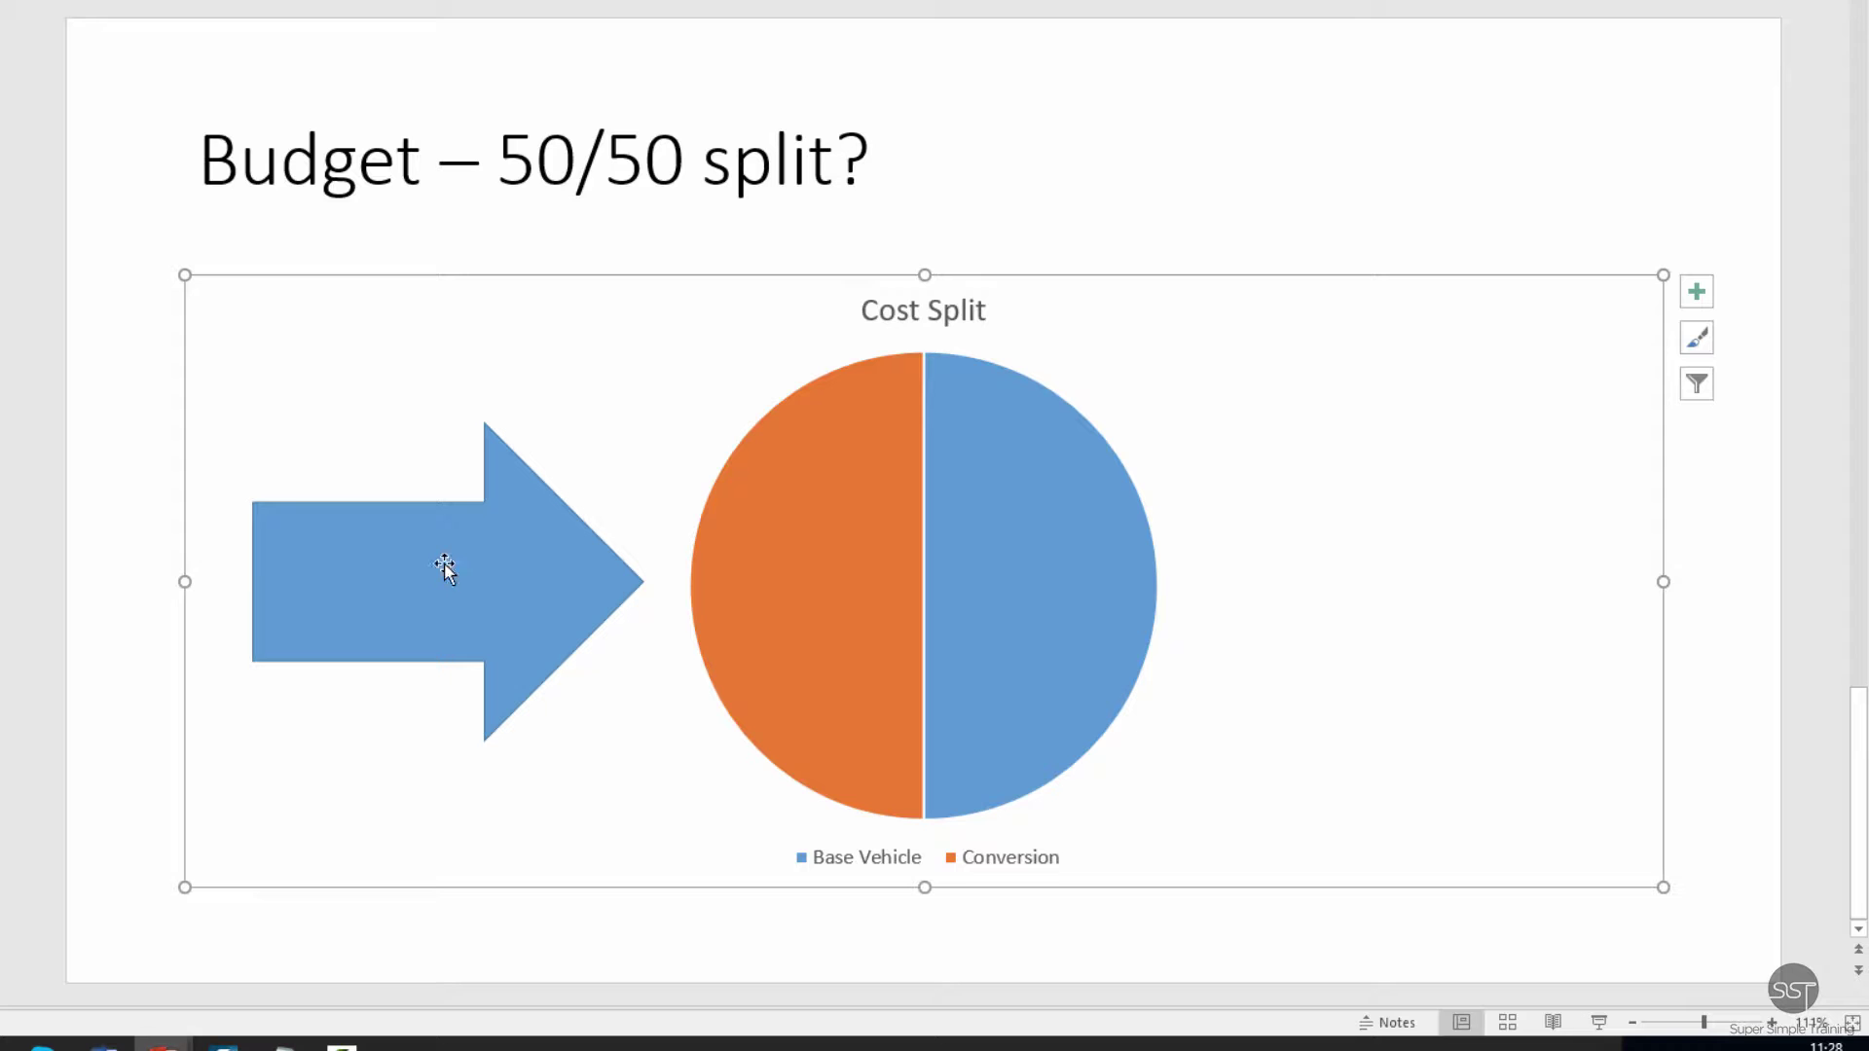
- Type 'Spend around half your budget on the base vehicle.' into the blue arrow, fixing the typo
left_click(409, 570)
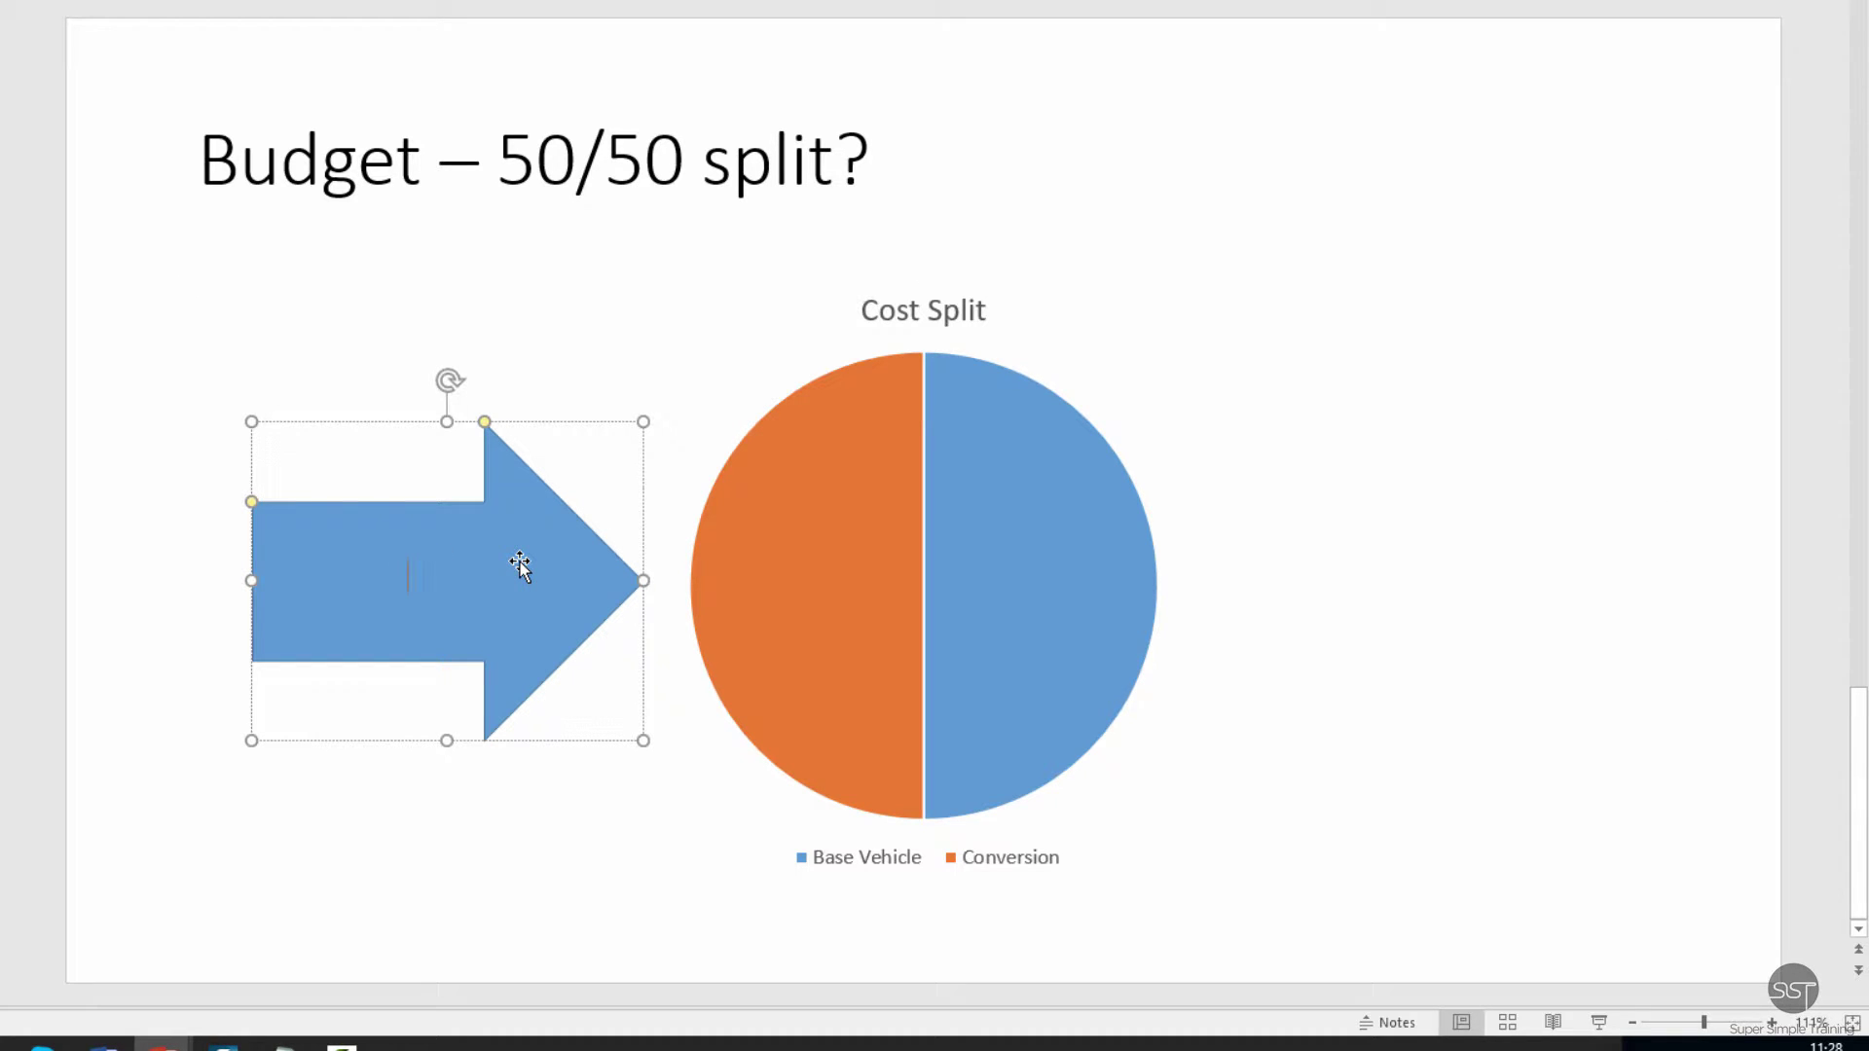
type("Spend around half your dudge")
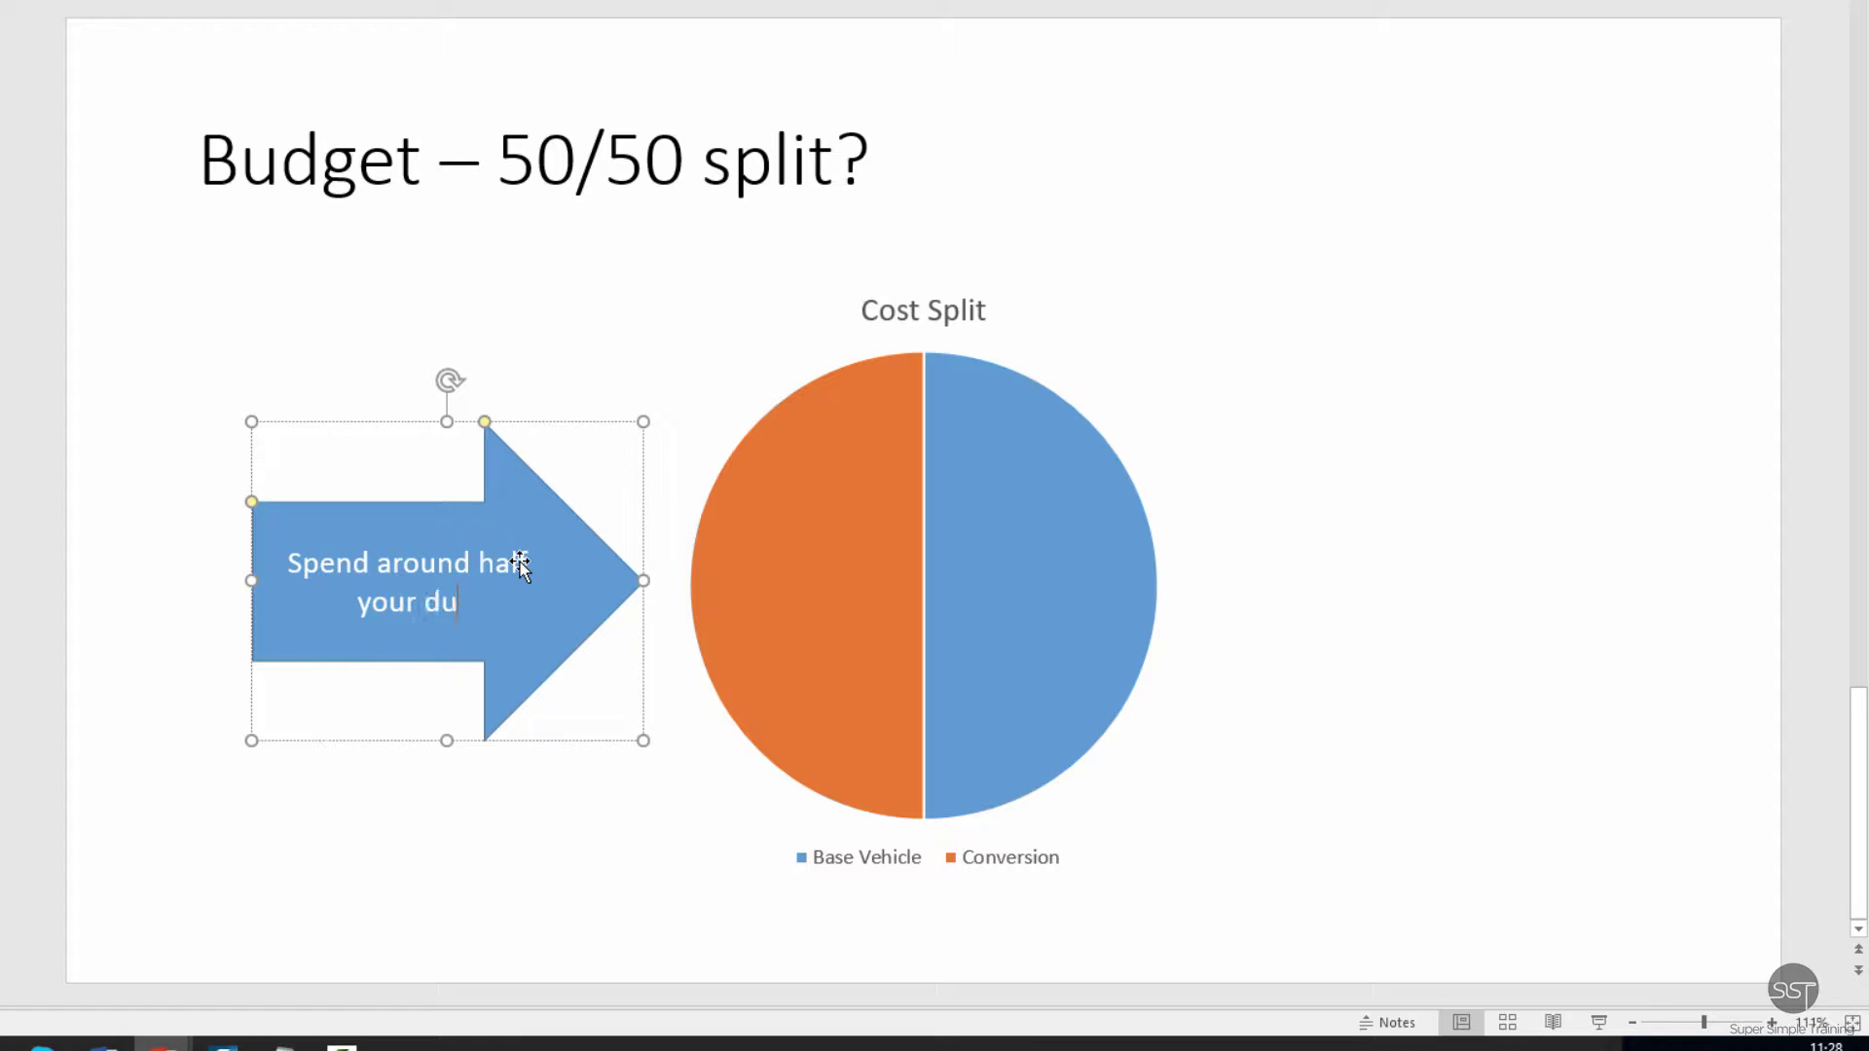
key("BackSpace")
key("BackSpace")
key("BackSpace")
key("BackSpace")
key("BackSpace")
type("budget ")
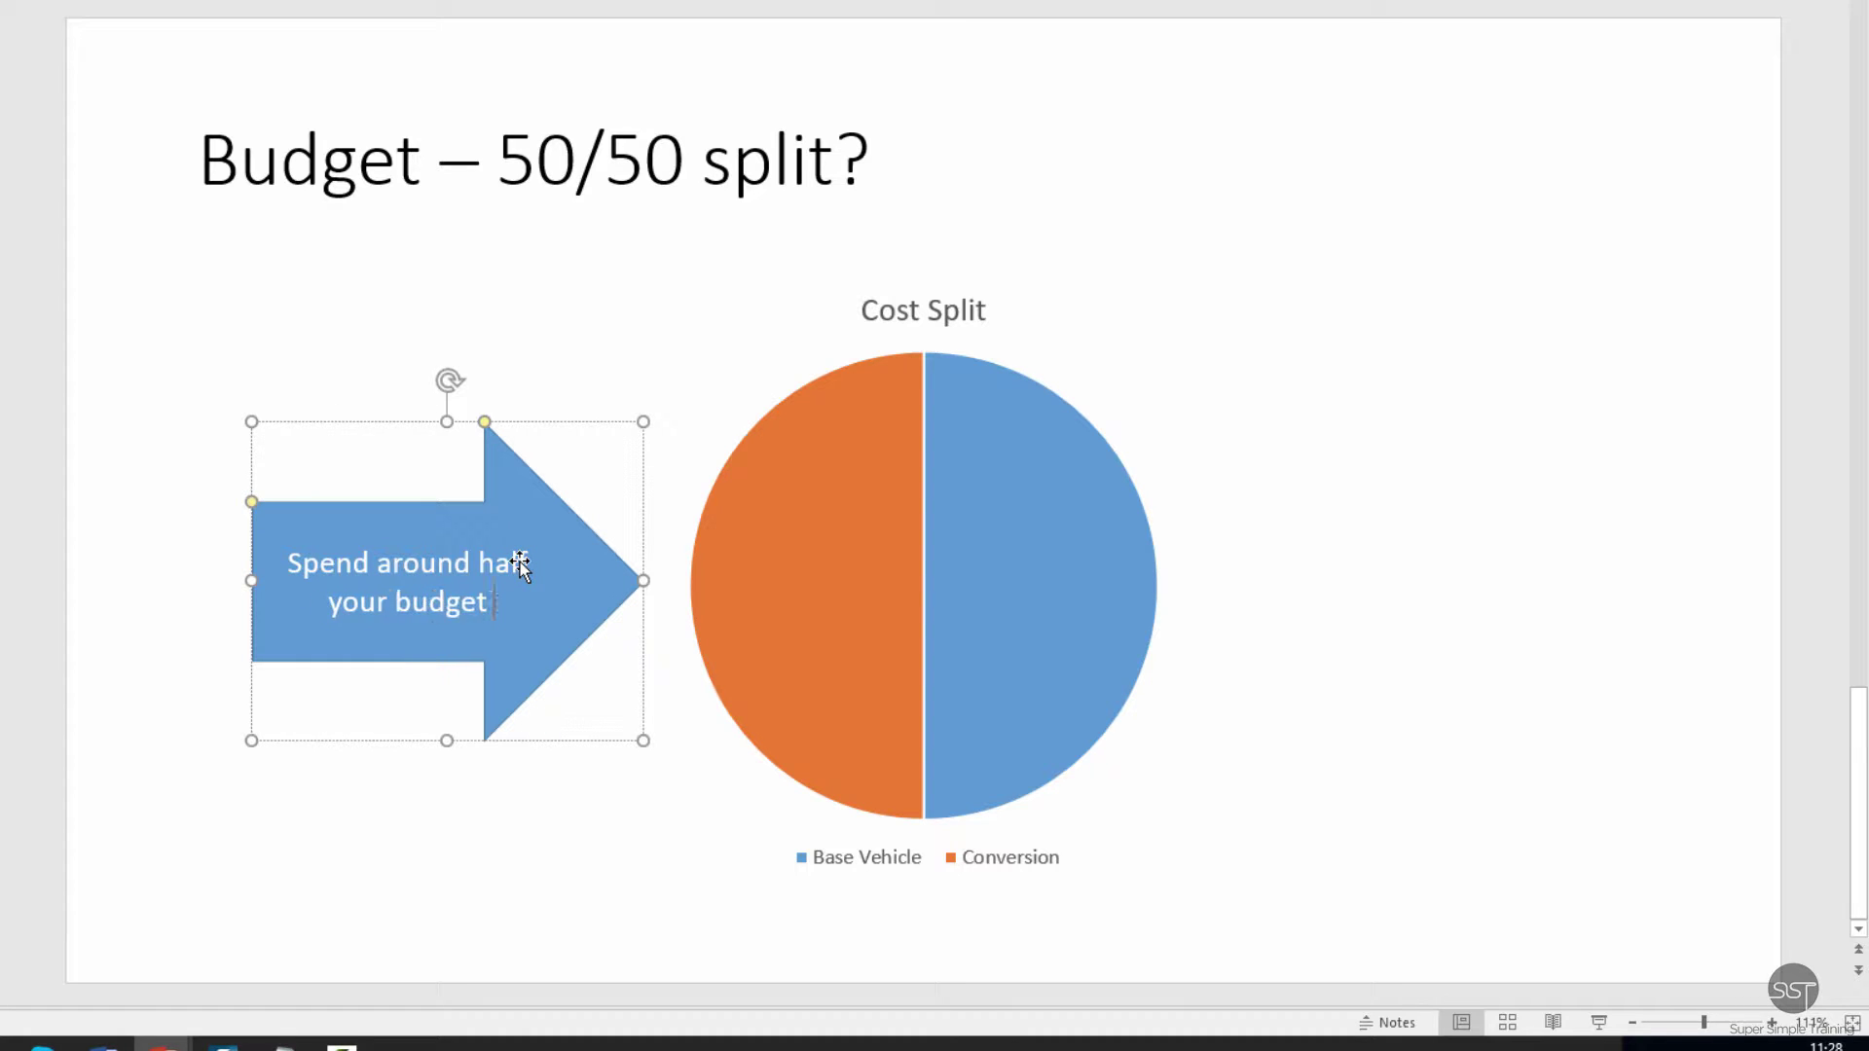
type("on the base vehicl")
type("e.")
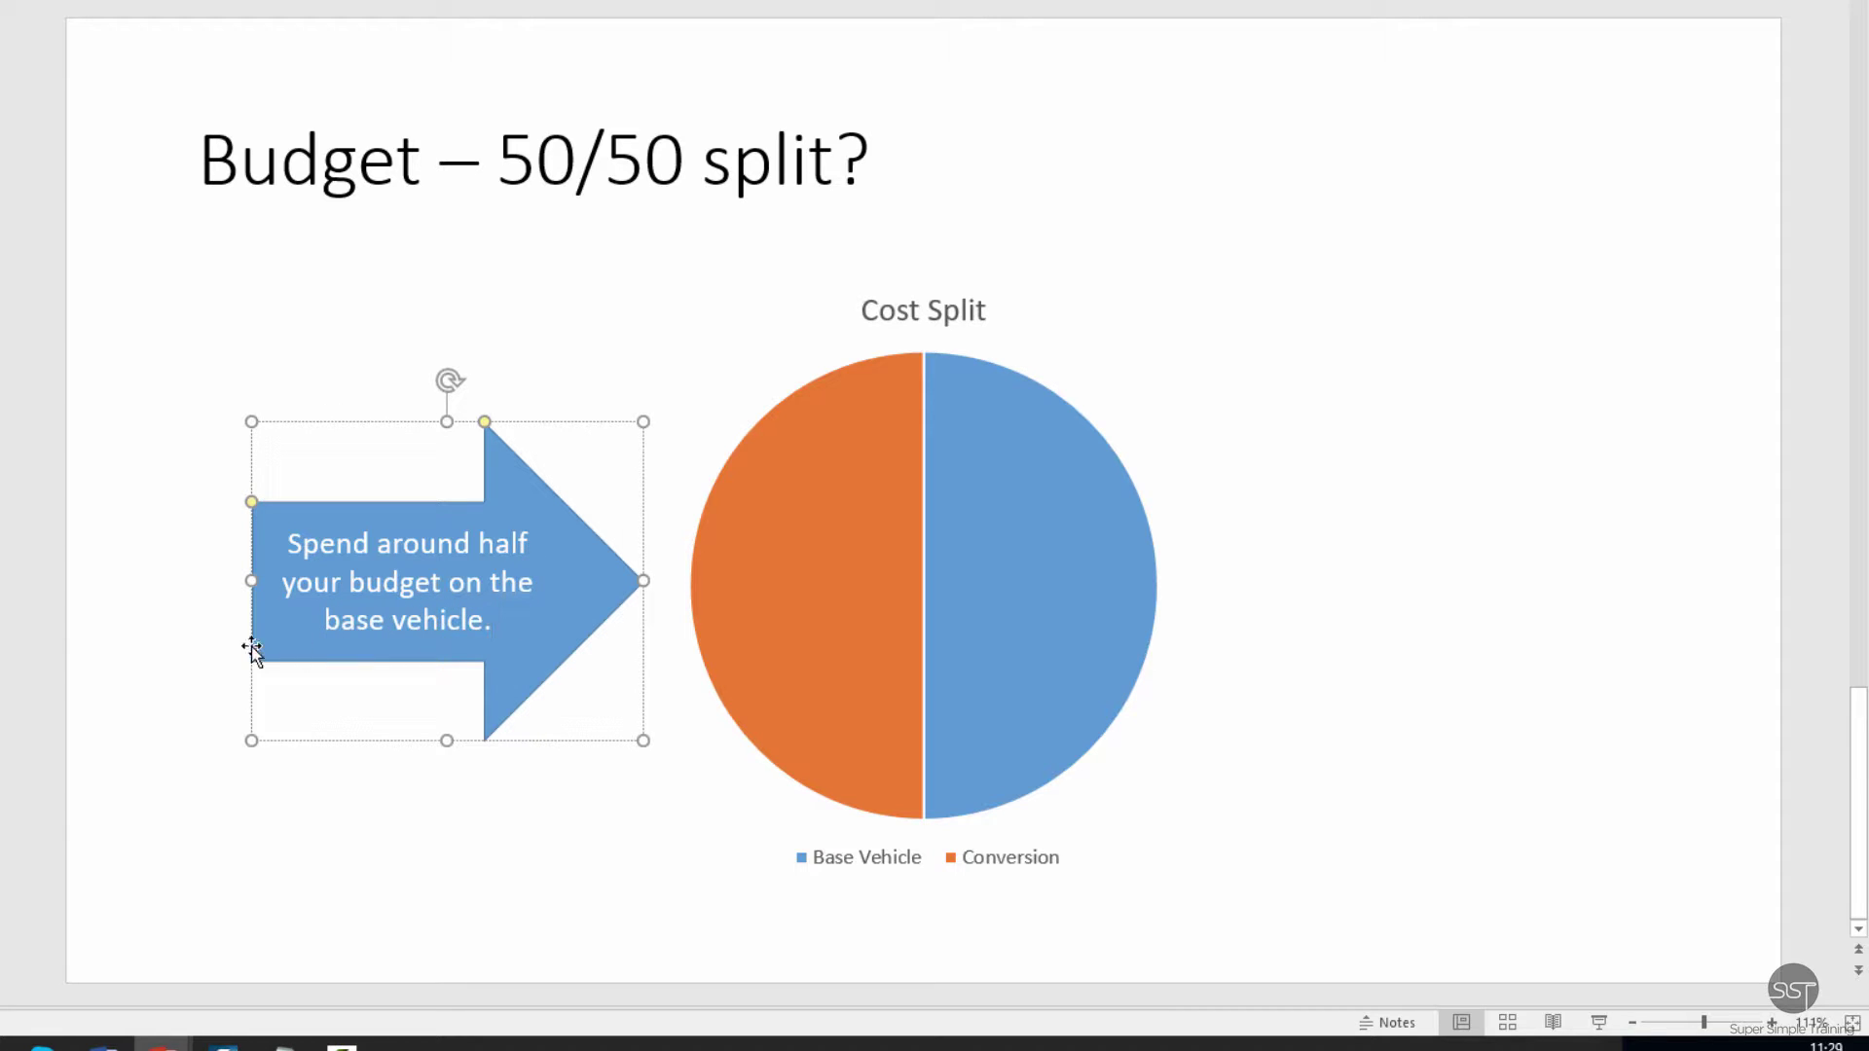
left_click(192, 687)
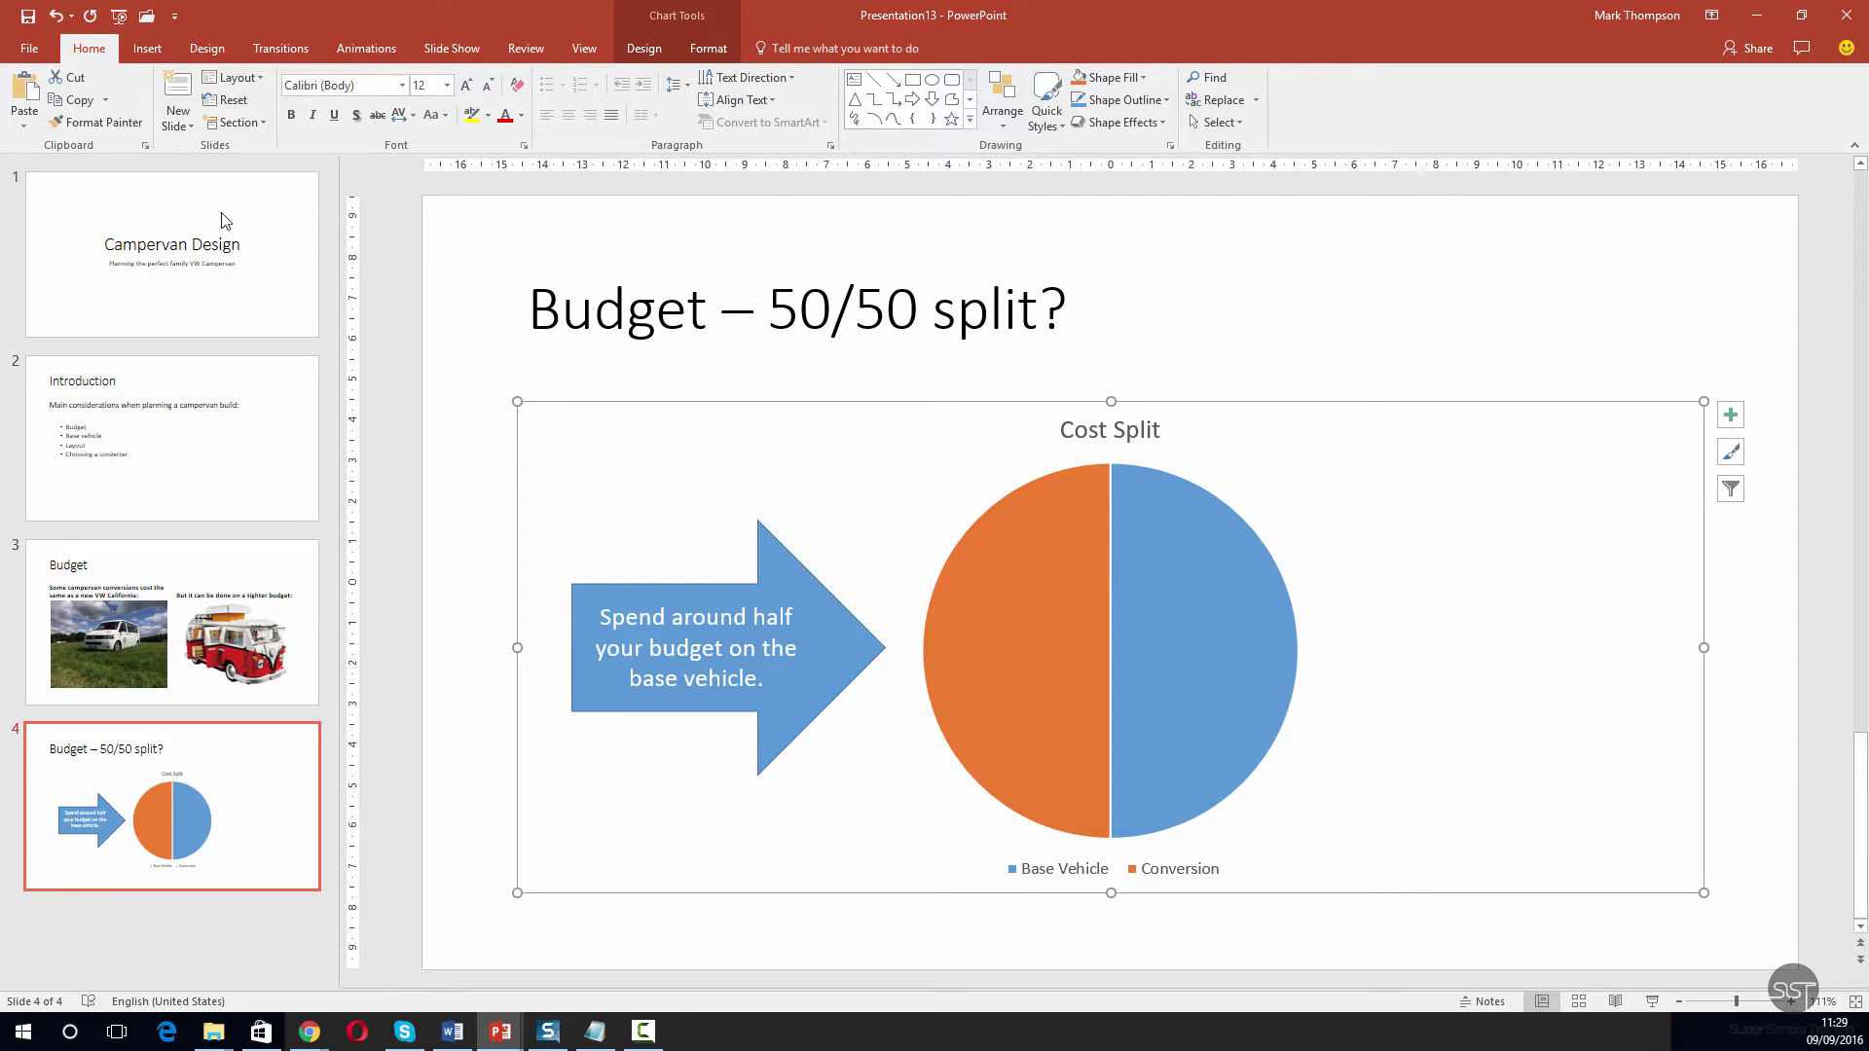
- Draw a left-pointing block arrow to the right of the pie chart
left_click(147, 48)
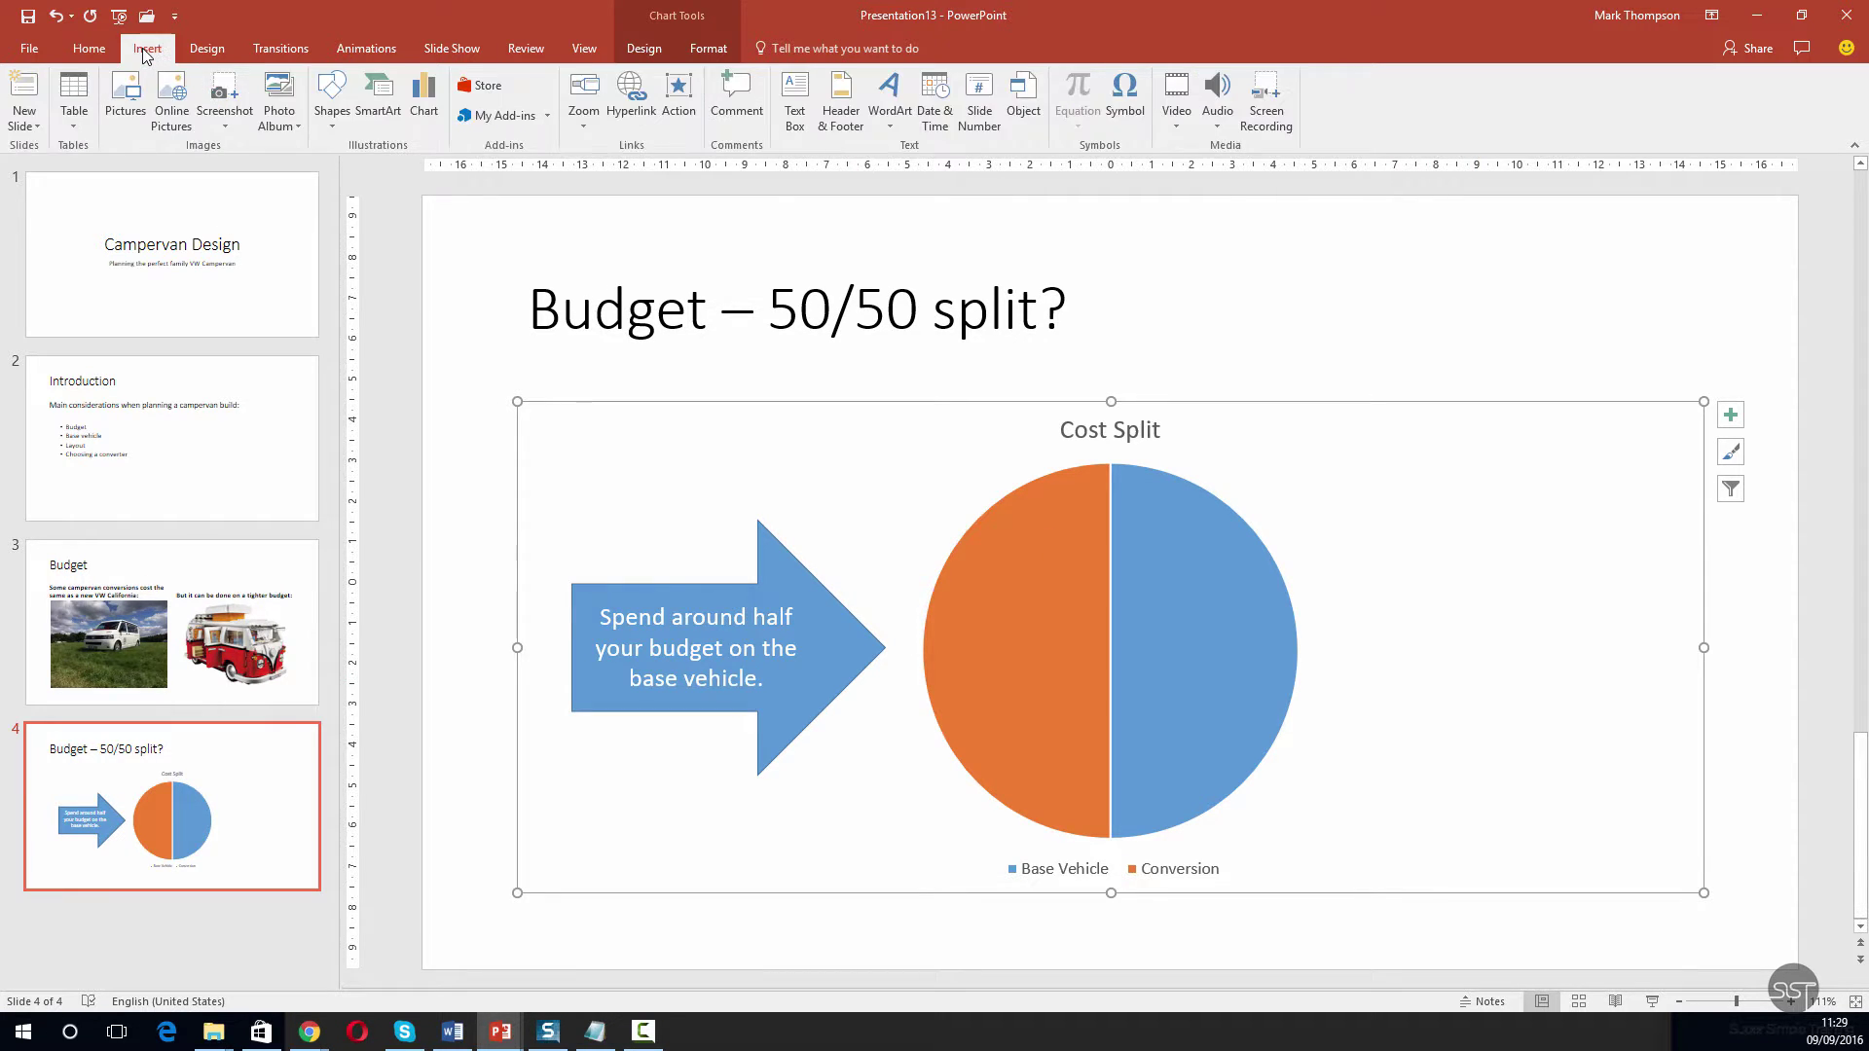
left_click(331, 109)
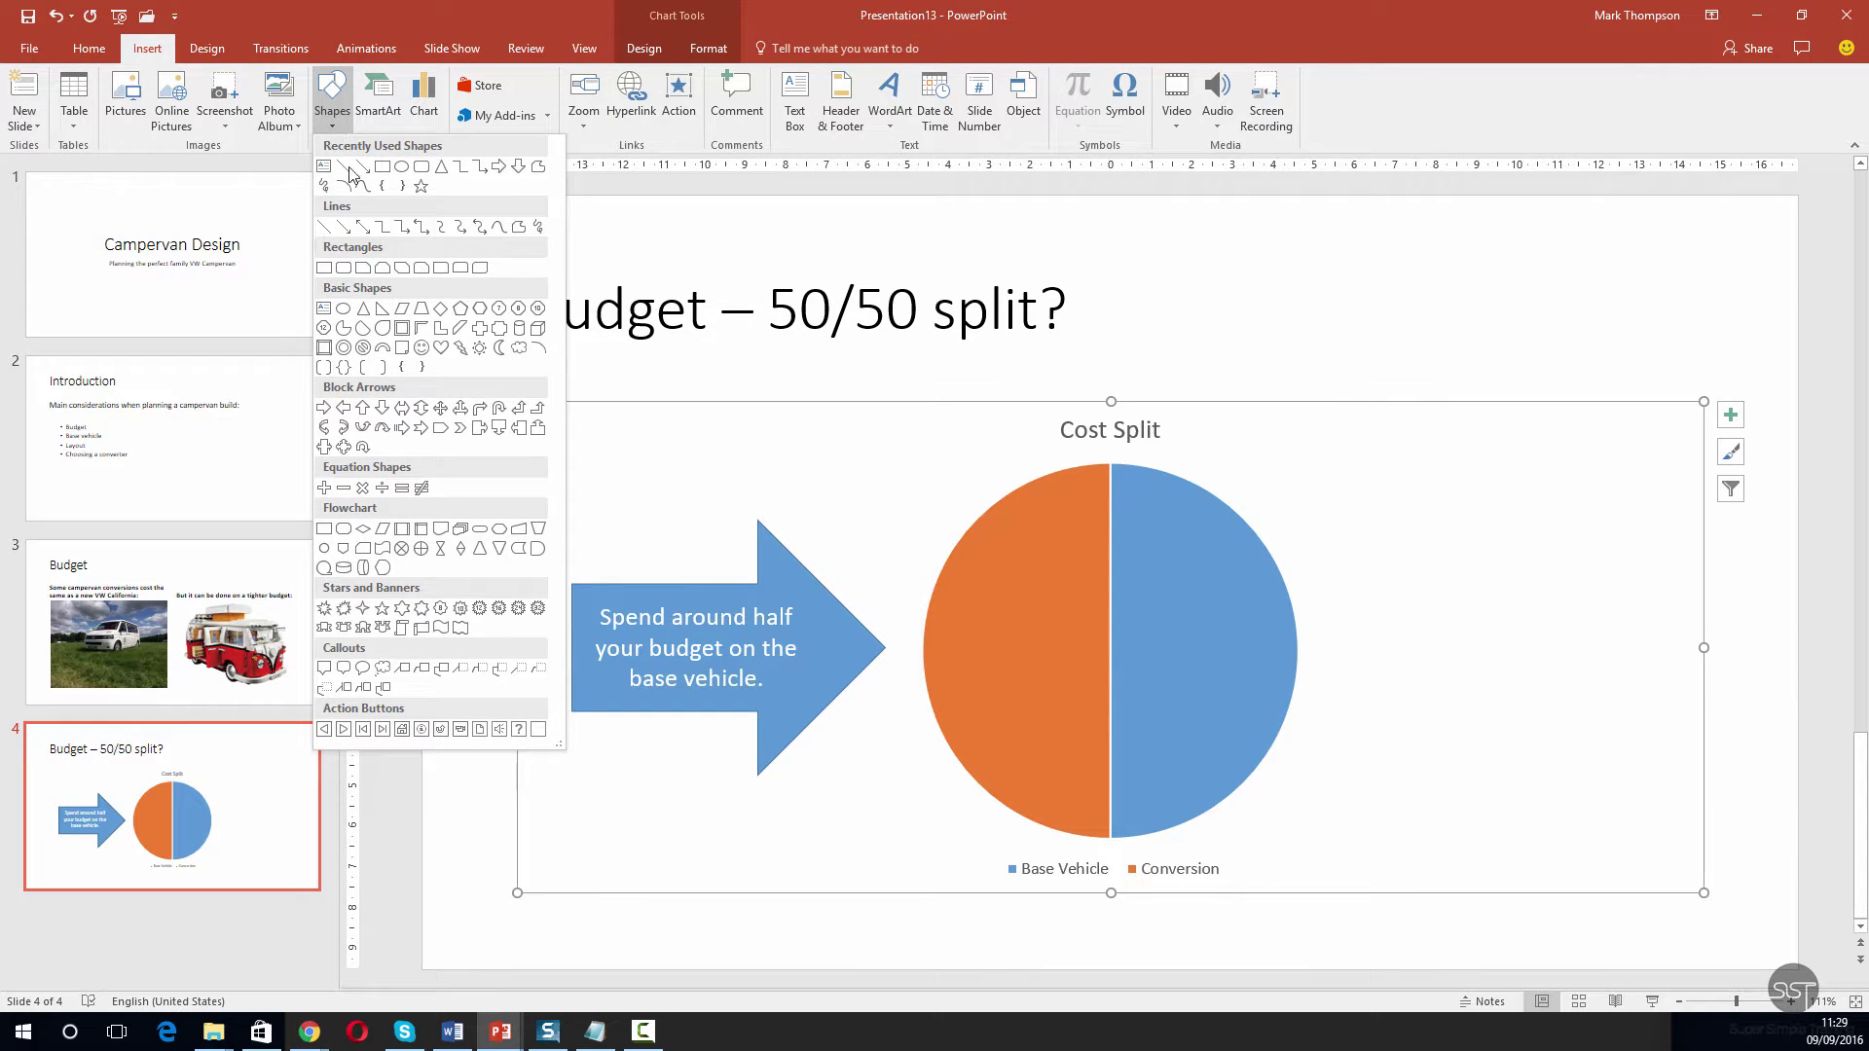
left_click(344, 409)
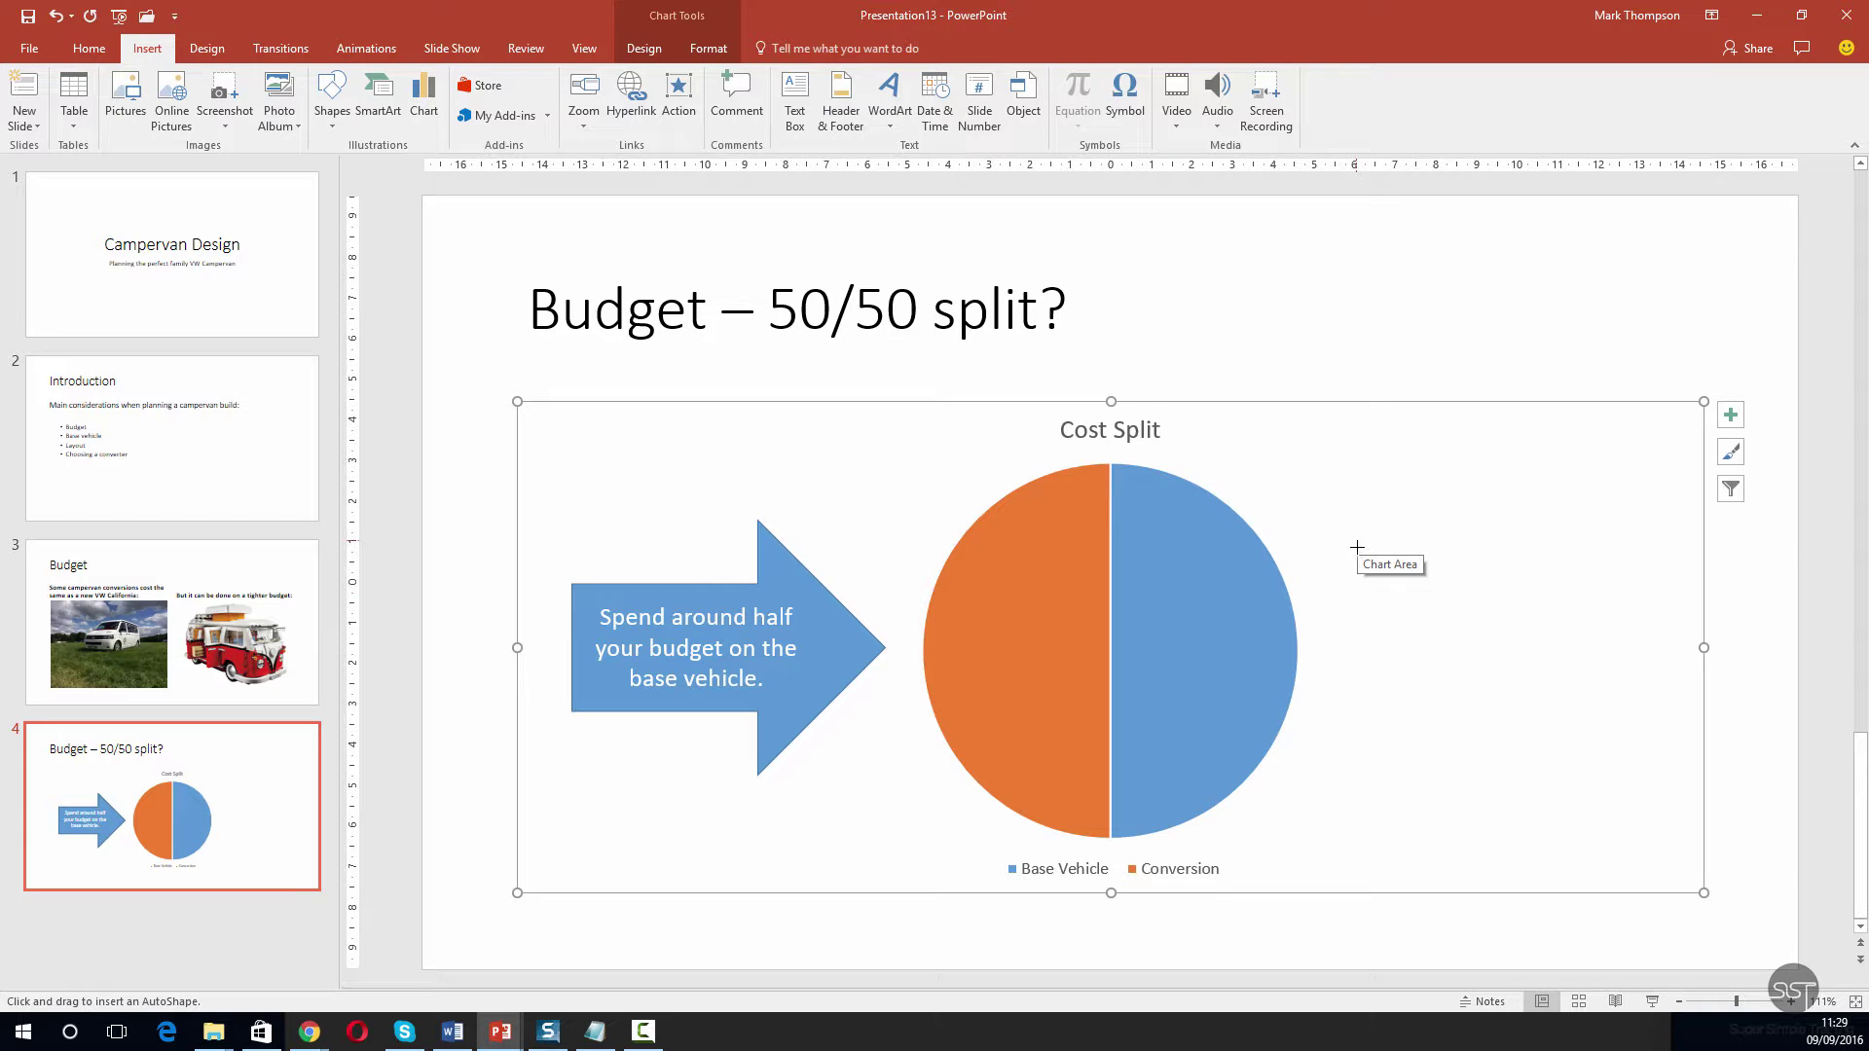
mouse_move(1361, 555)
left_mouse_down()
mouse_move(1528, 663)
mouse_move(1674, 812)
left_mouse_up()
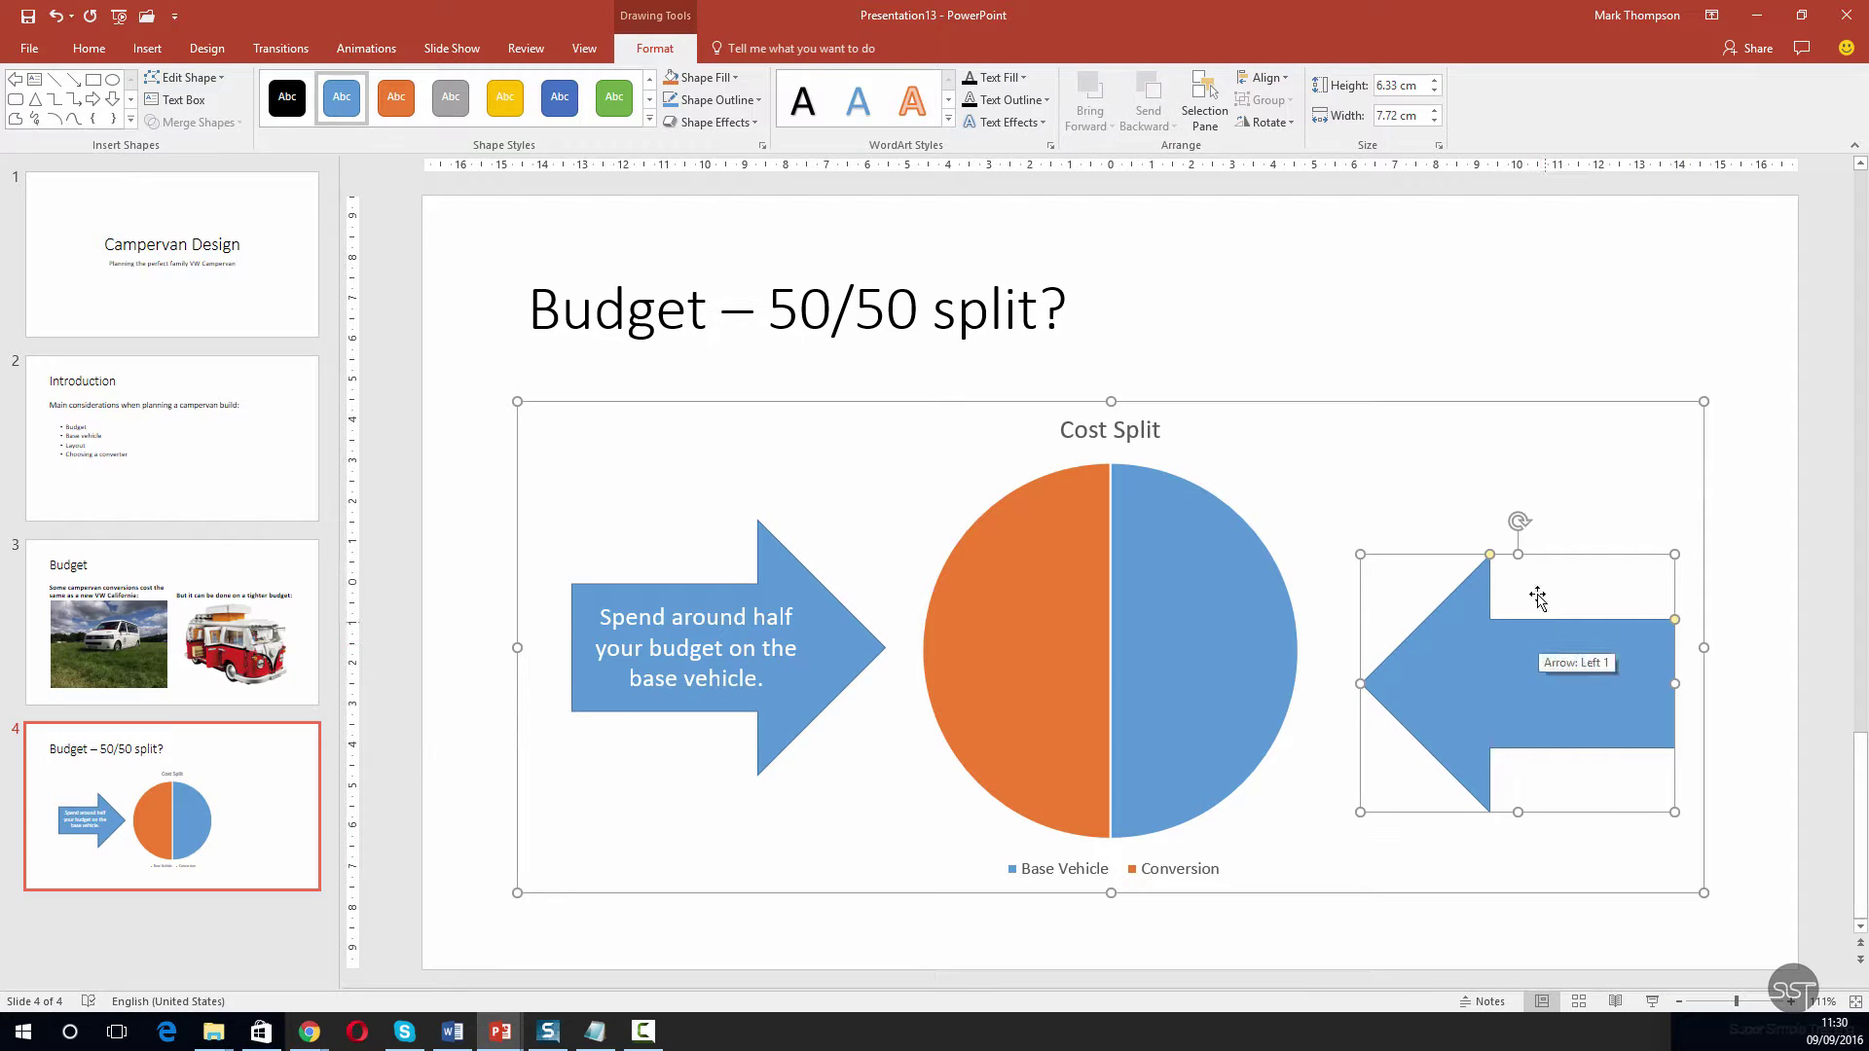
- Align the left arrow with the chart centre and type '...and around half on the conversion work.'
left_click(1523, 668)
left_click_drag(1448, 658, 1469, 631)
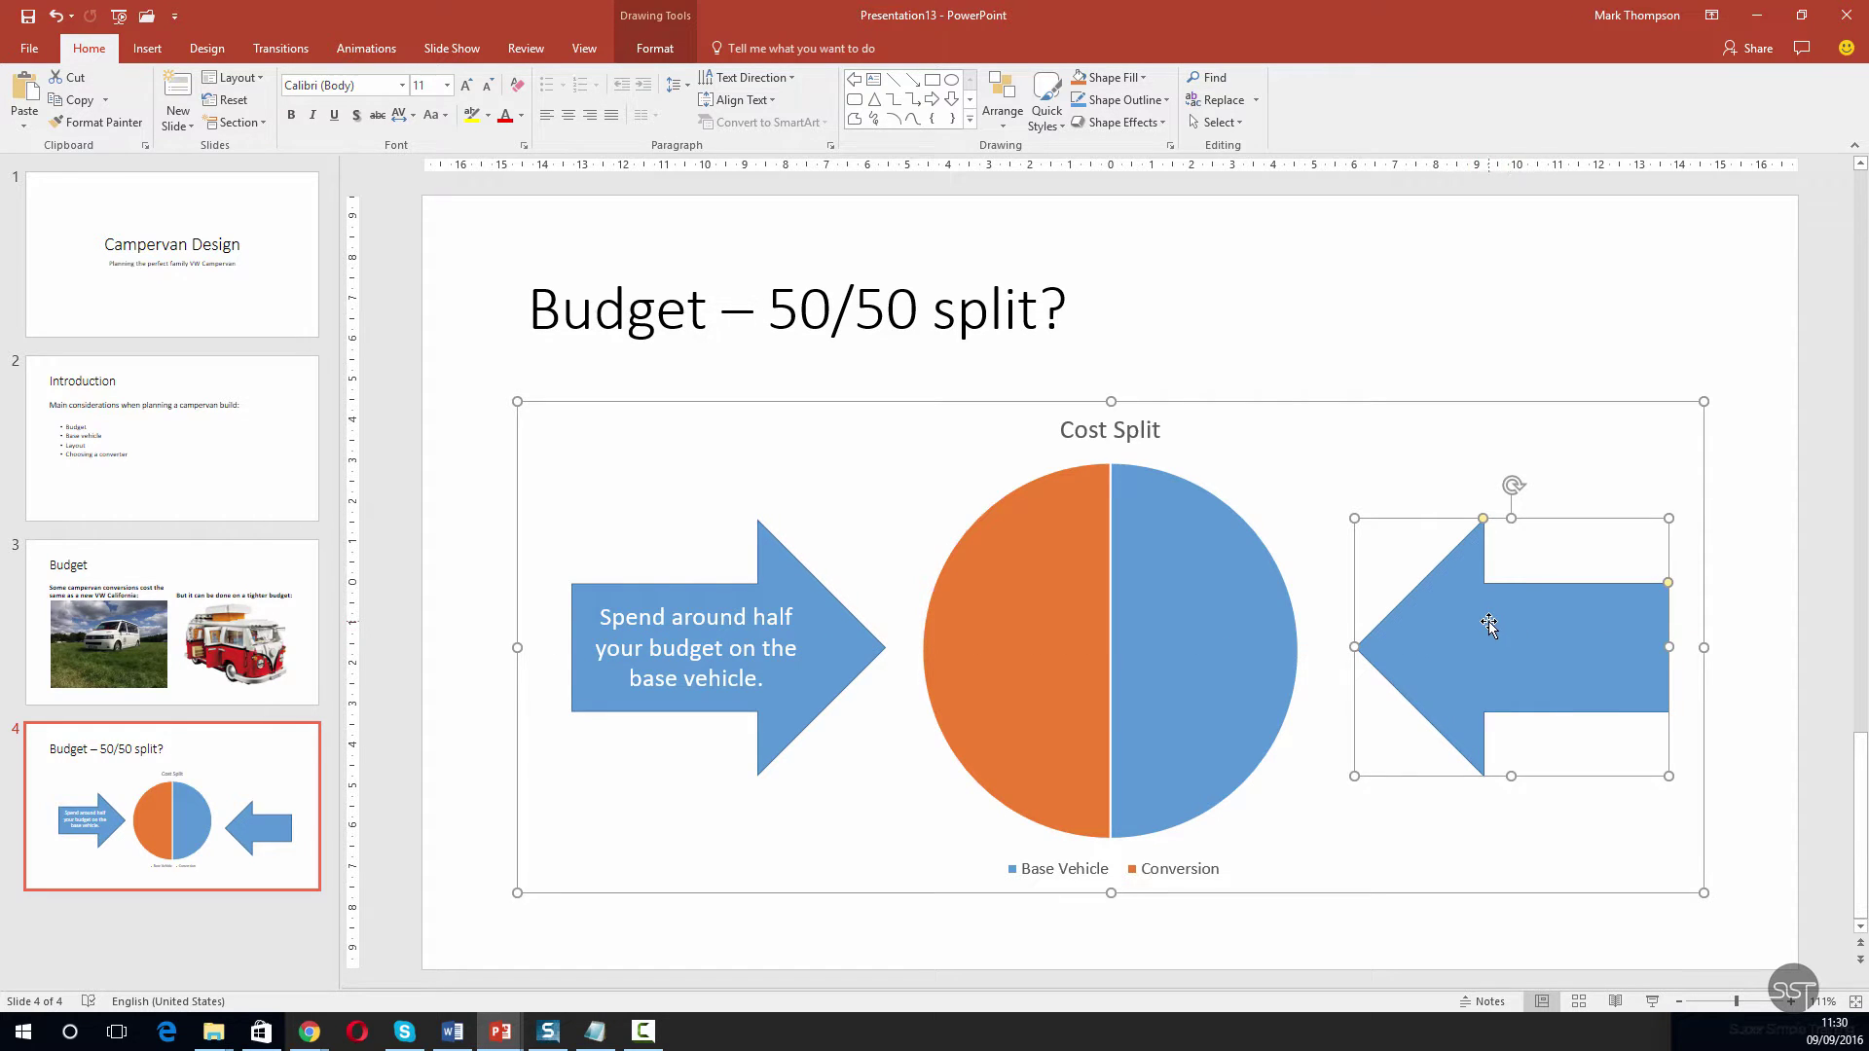
left_click(1488, 622)
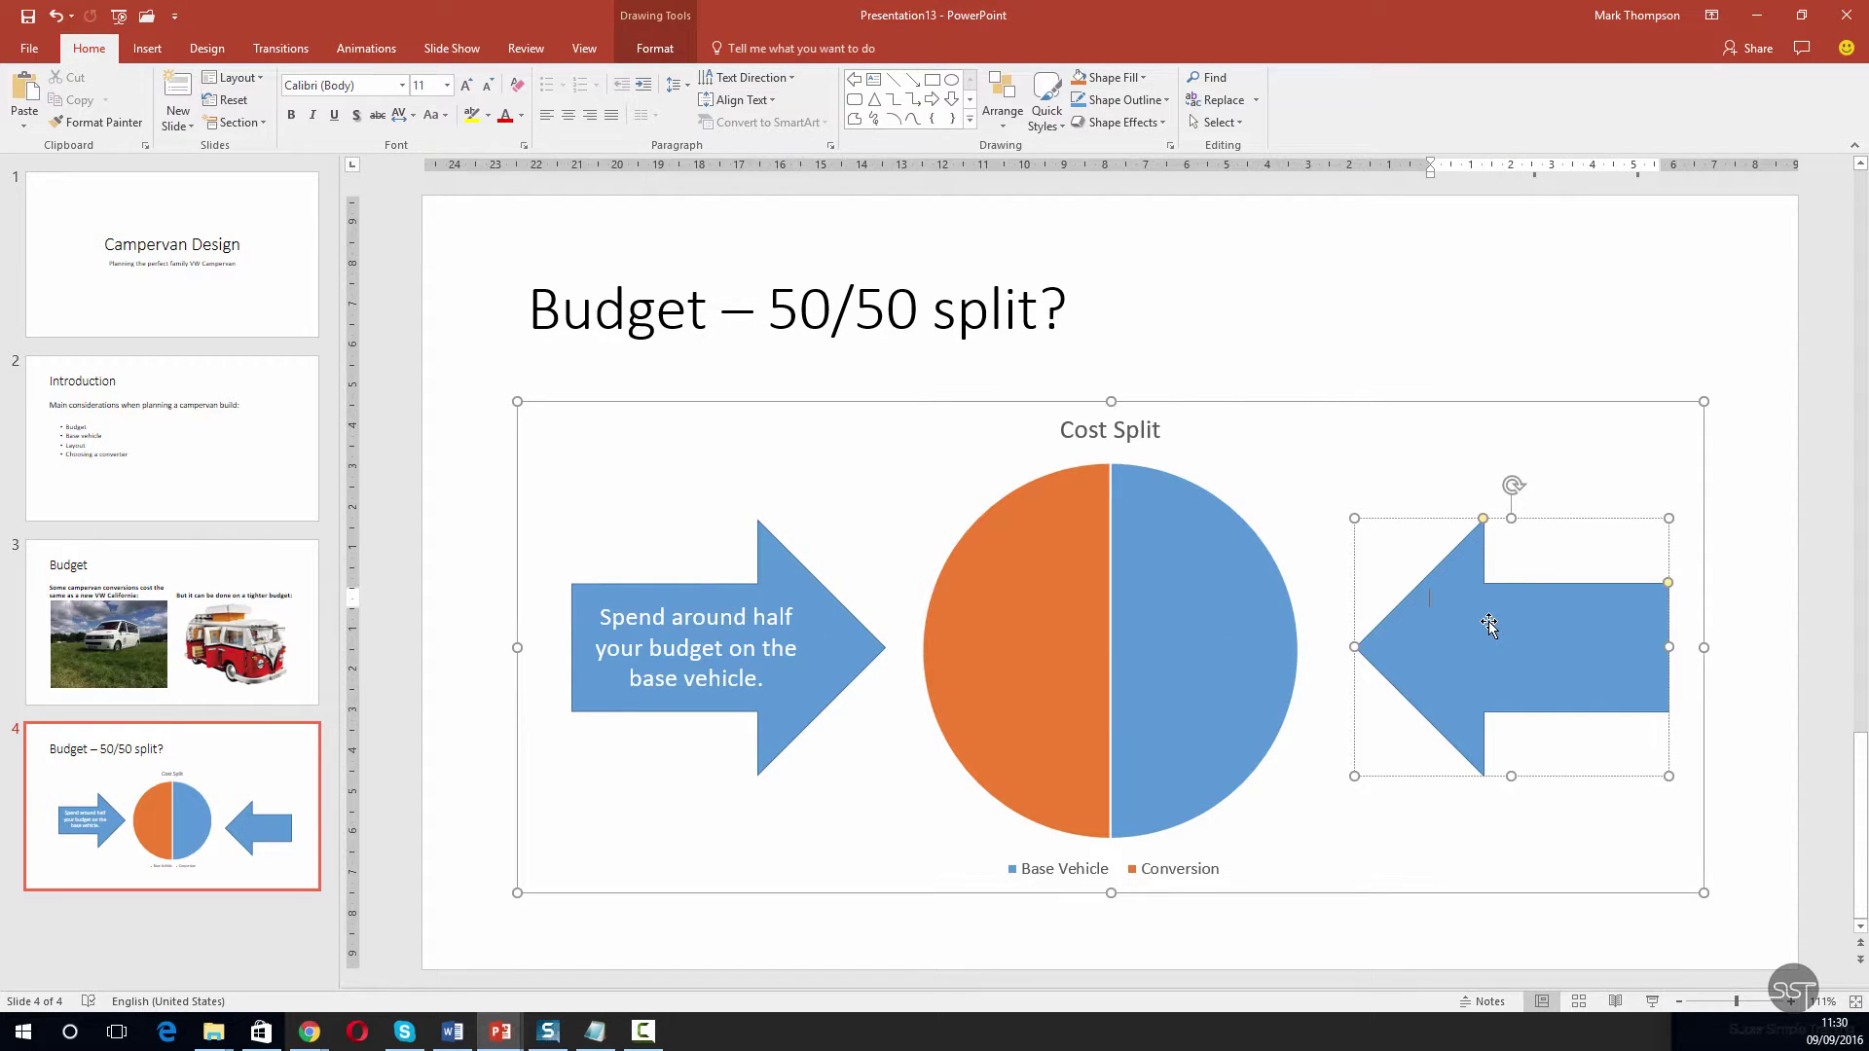
type("...and around half on the conversion work.")
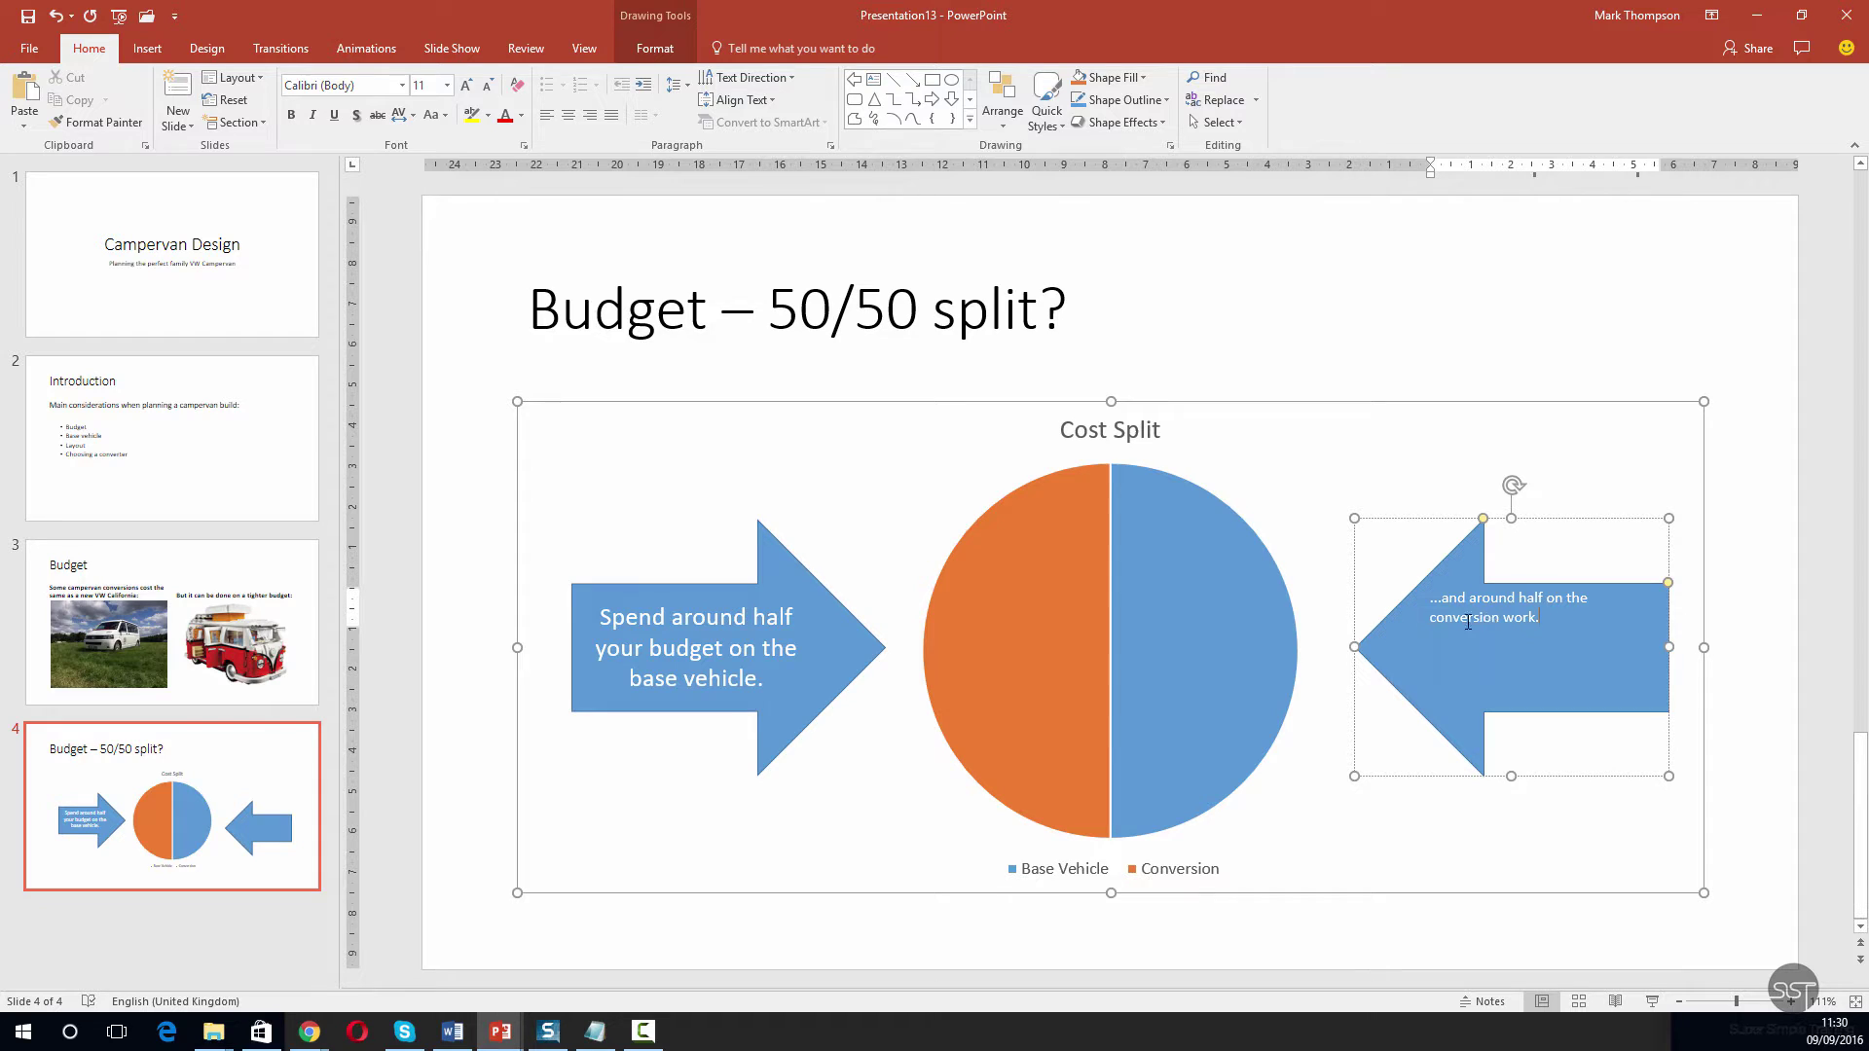
left_click(734, 651)
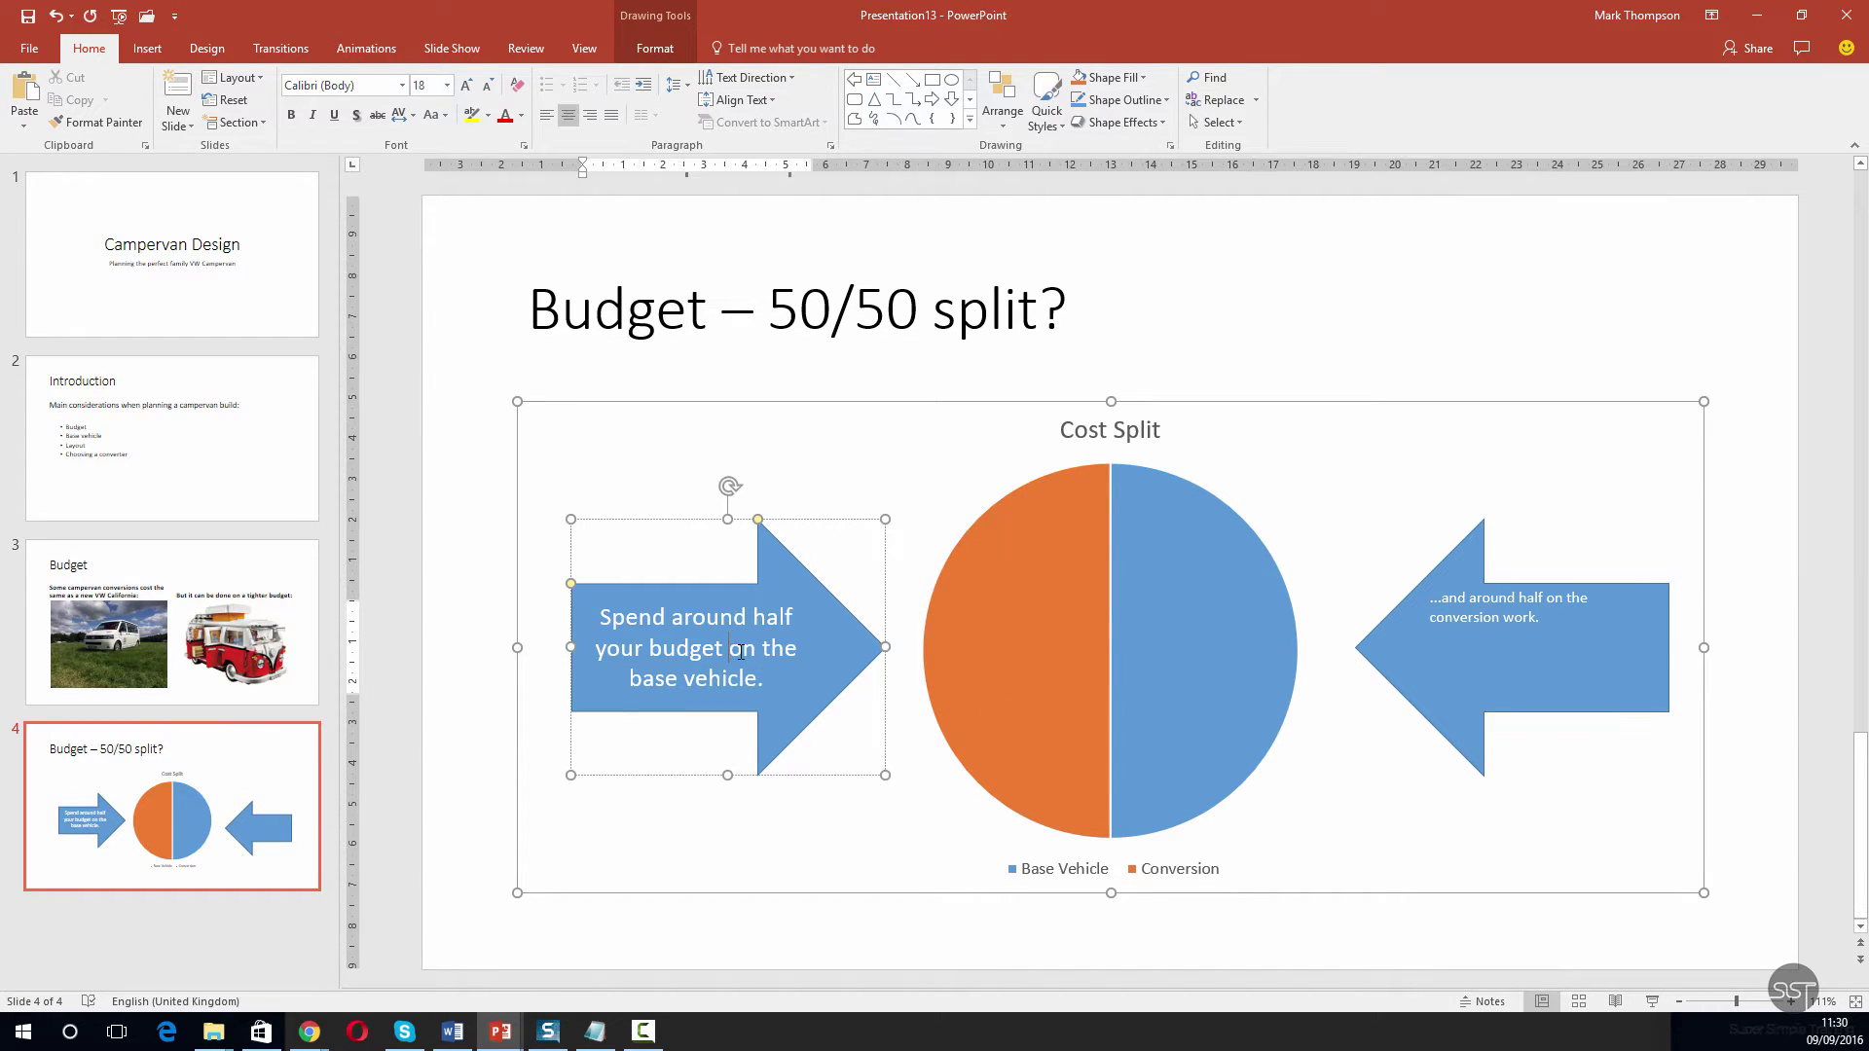
double_click(681, 651)
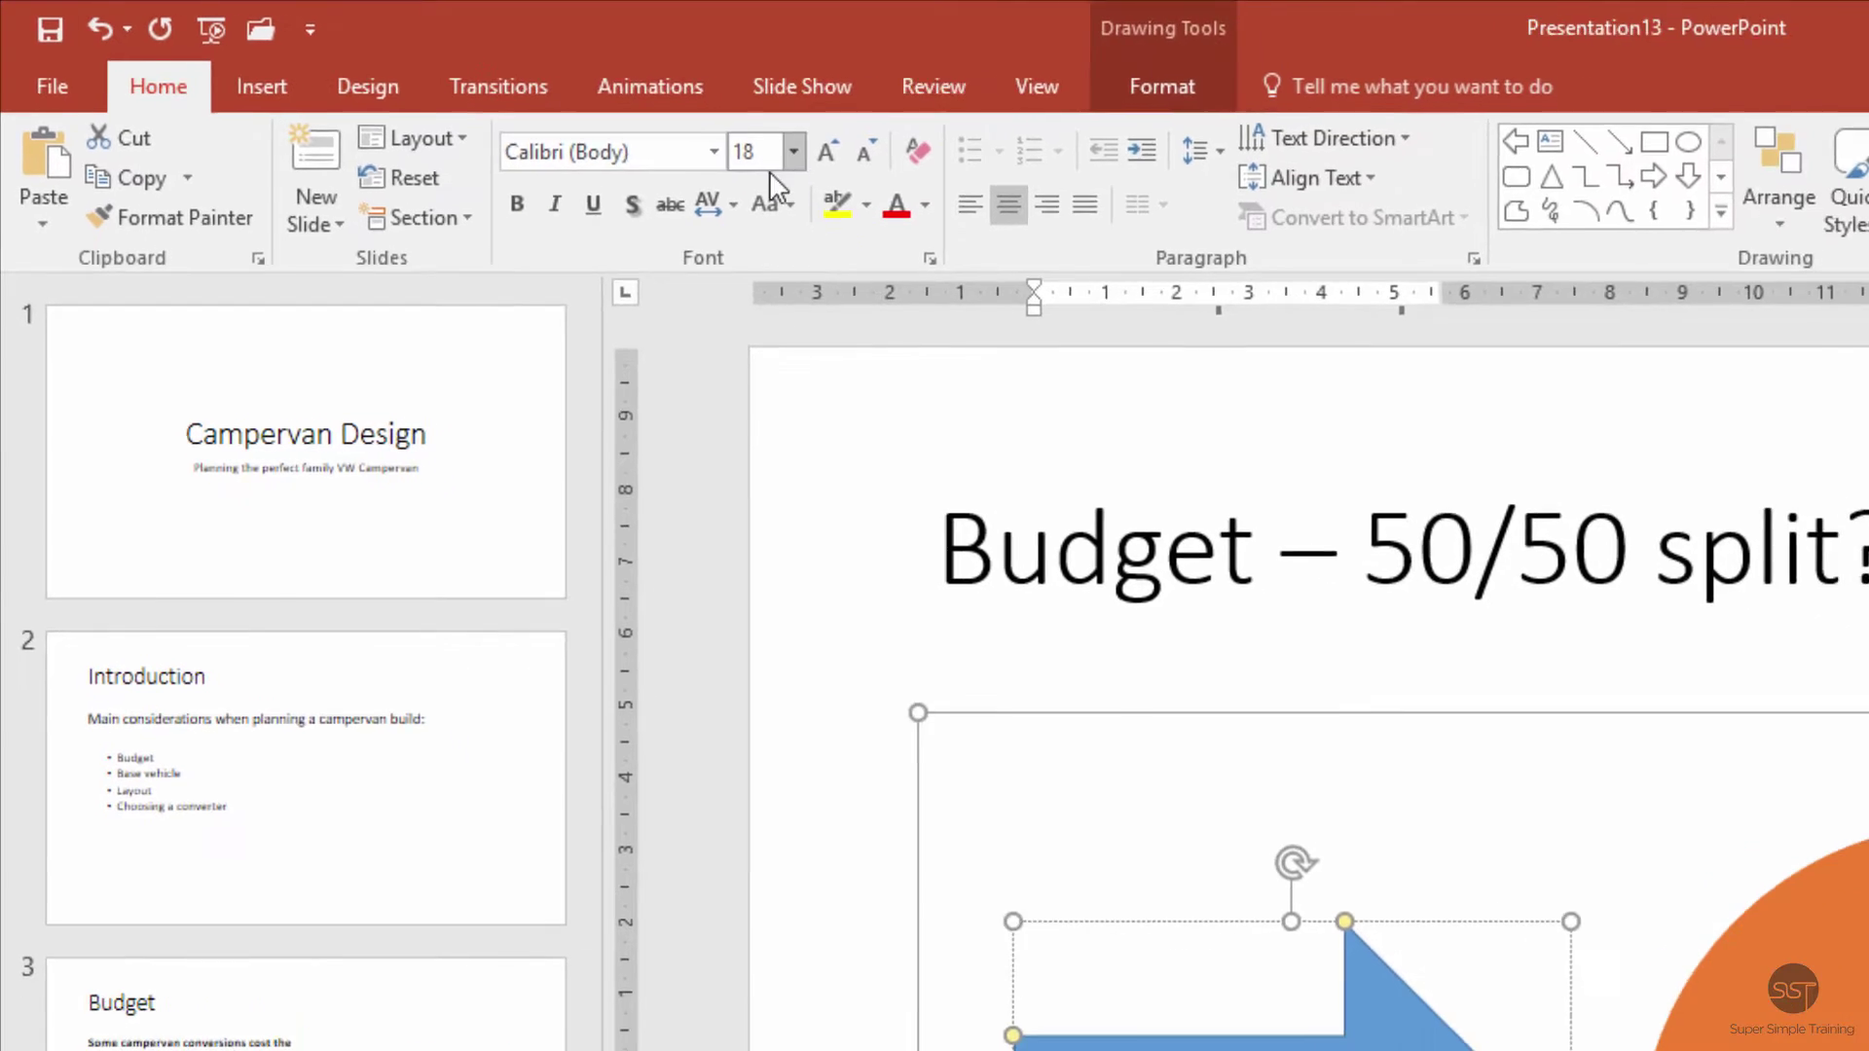
left_click(1502, 617)
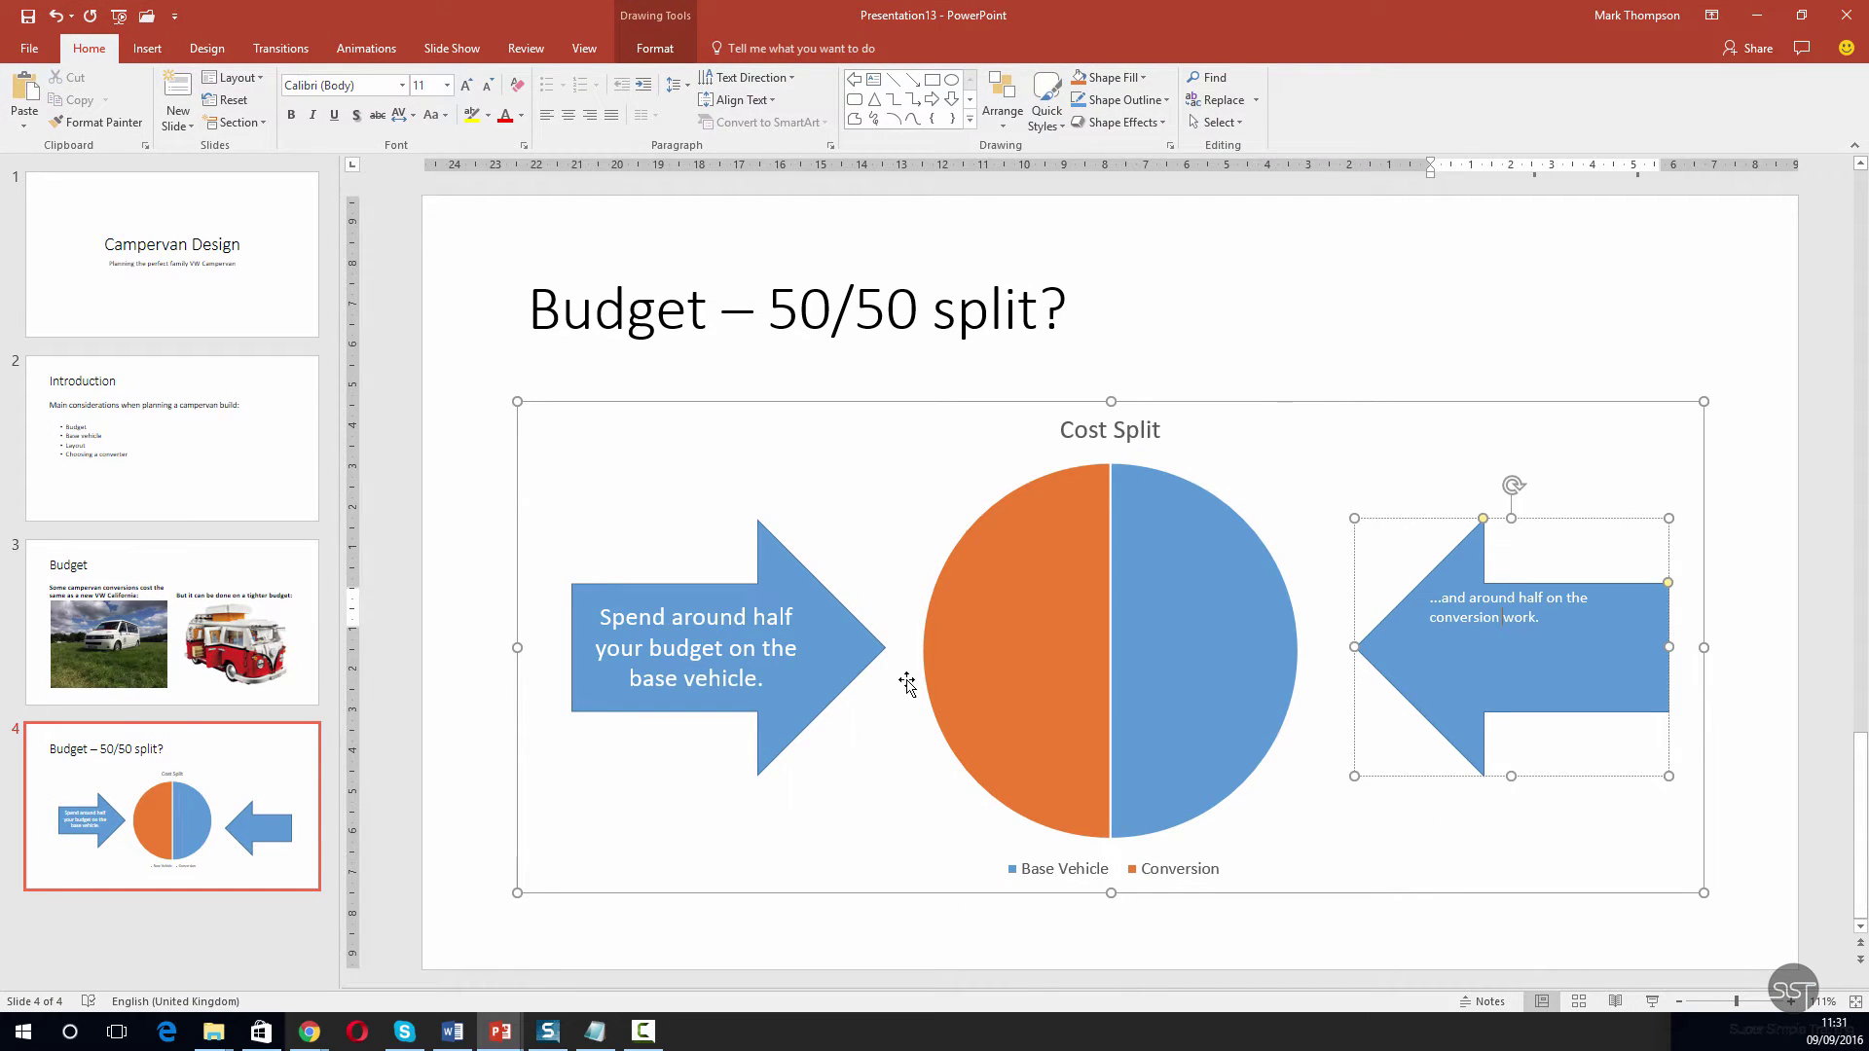
left_click(700, 657)
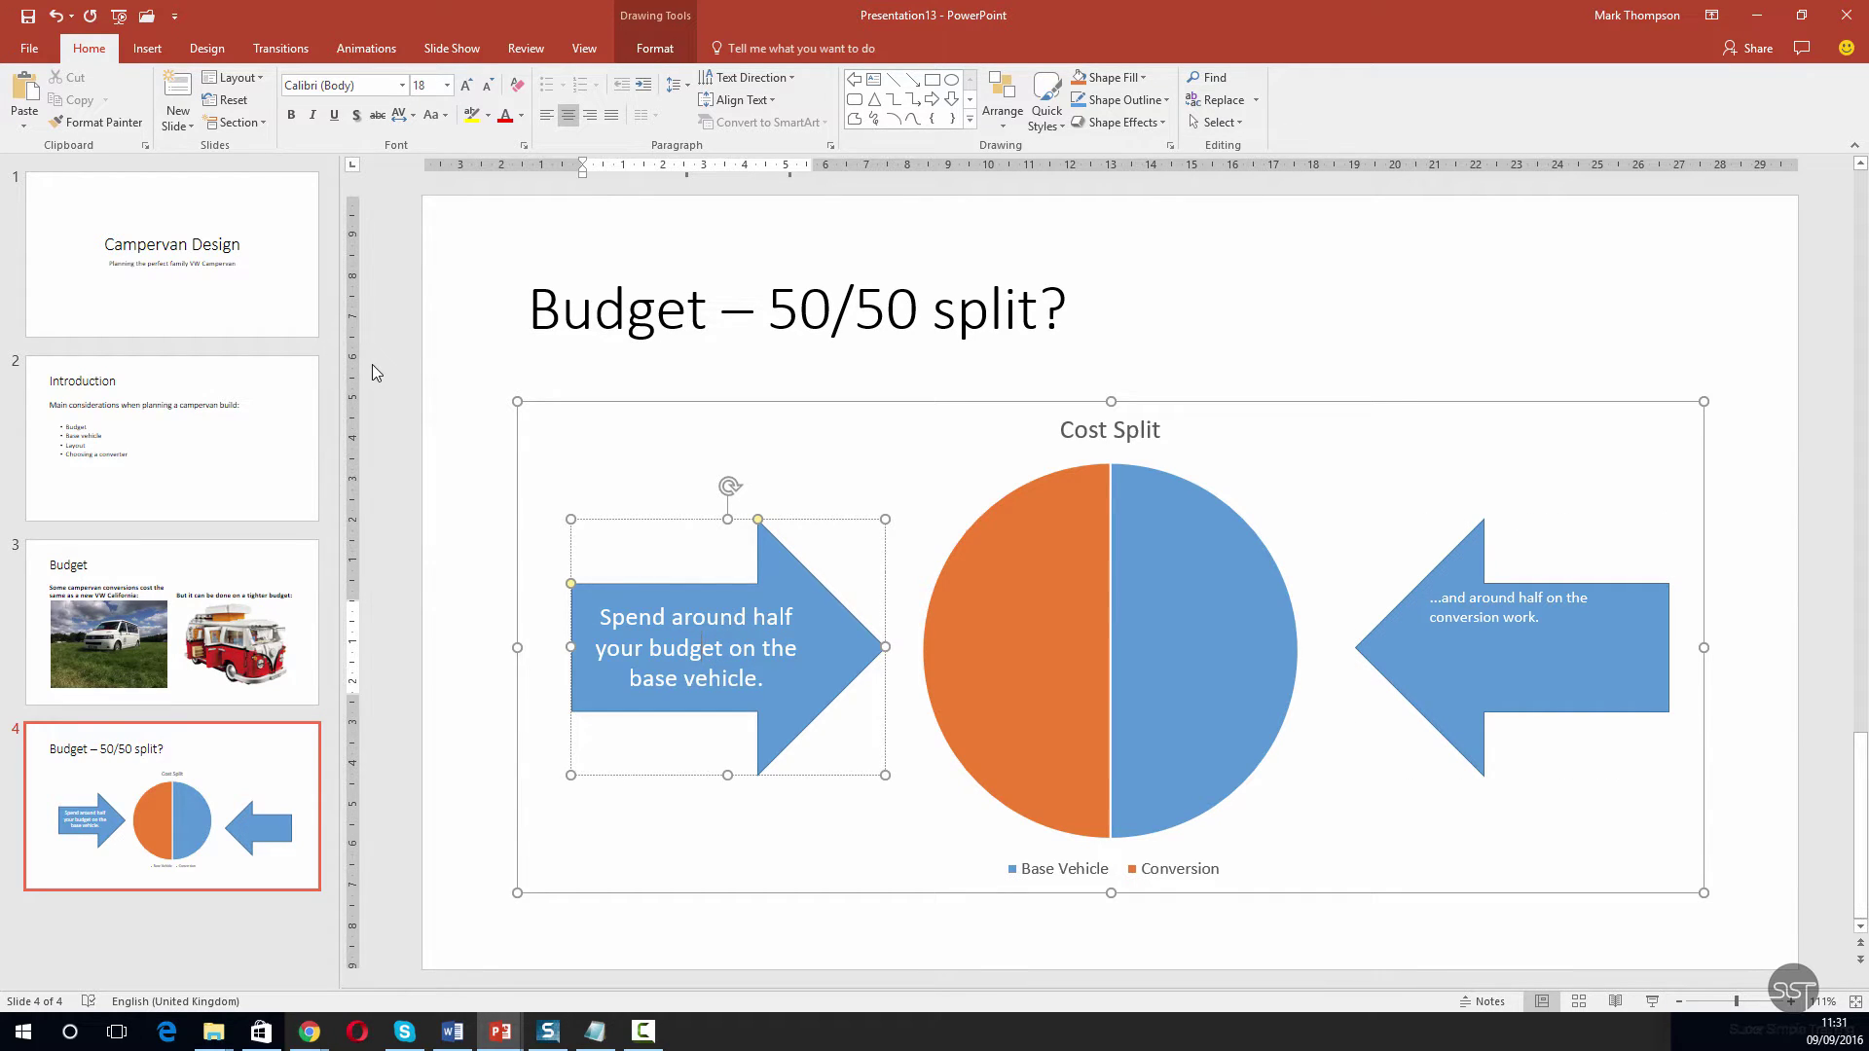
left_click_drag(688, 648, 717, 652)
- Copy the left arrow's larger white text formatting onto the right arrow's text with Format Painter
left_click(131, 125)
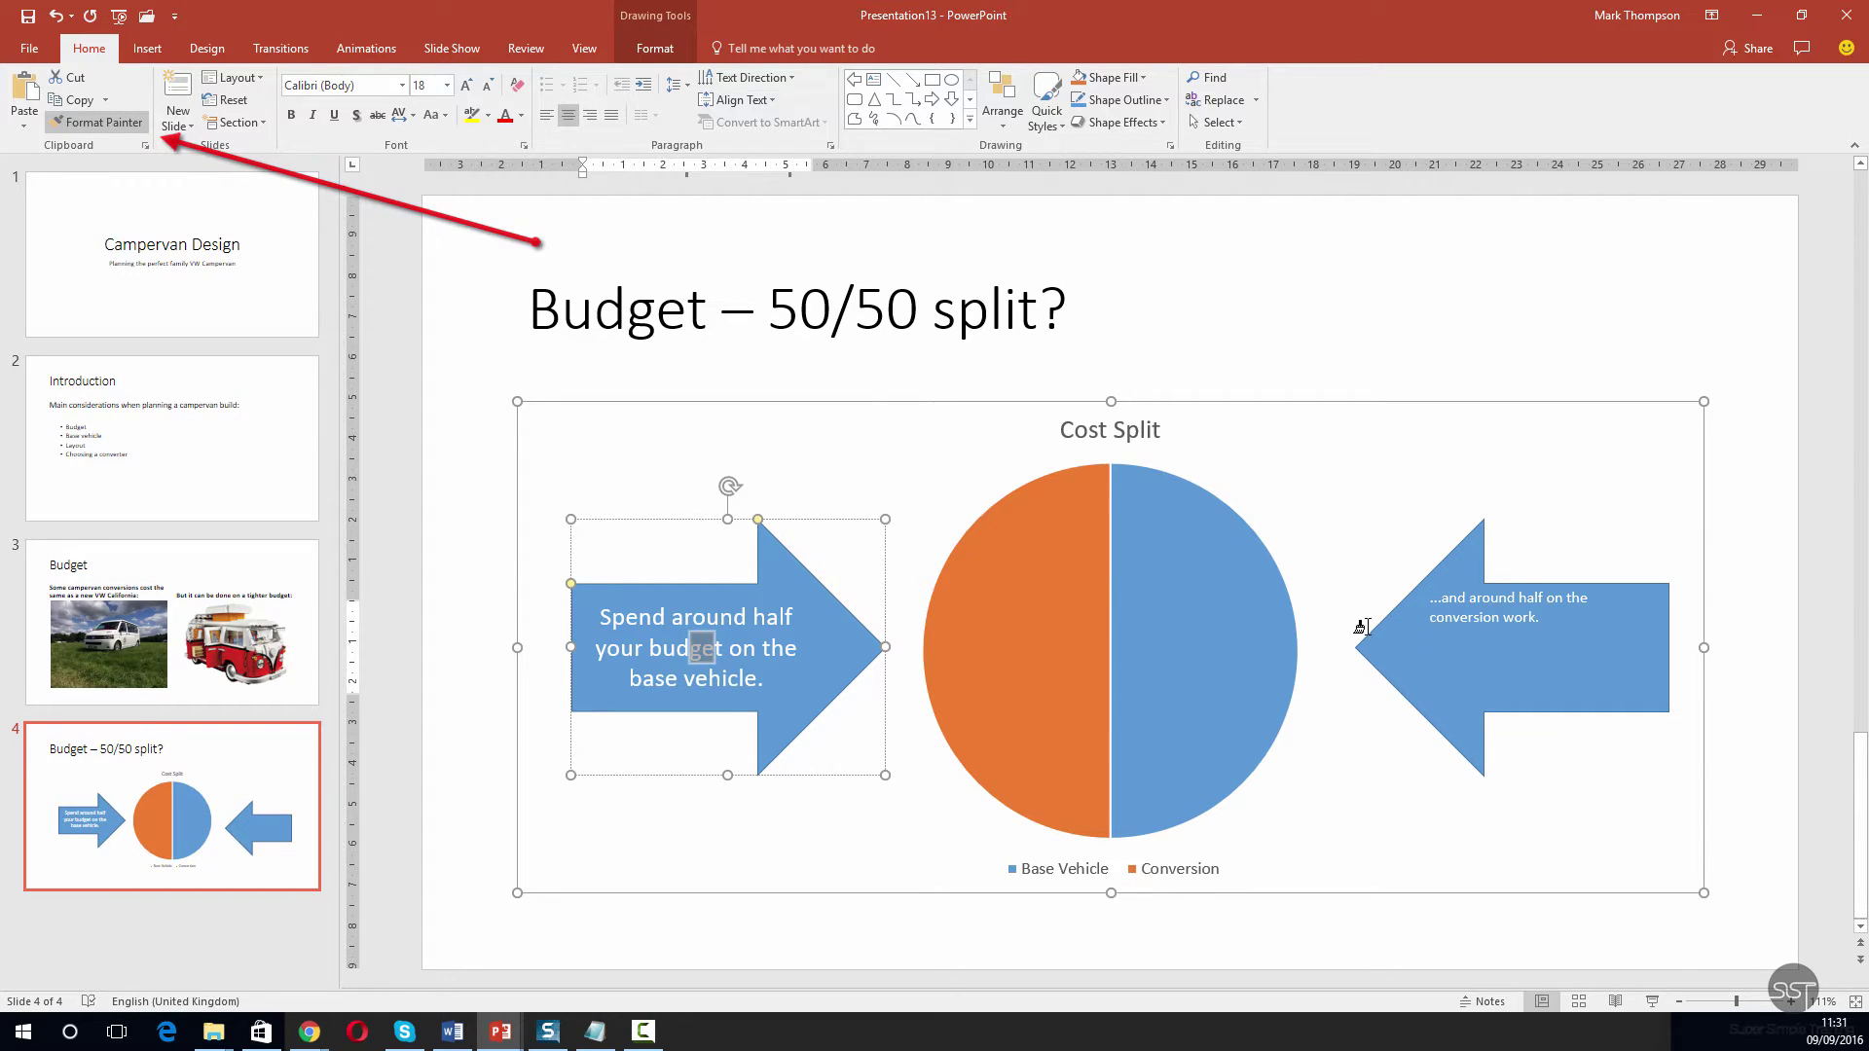
mouse_move(1540, 617)
left_mouse_down()
mouse_move(1436, 615)
mouse_move(1431, 596)
left_mouse_up()
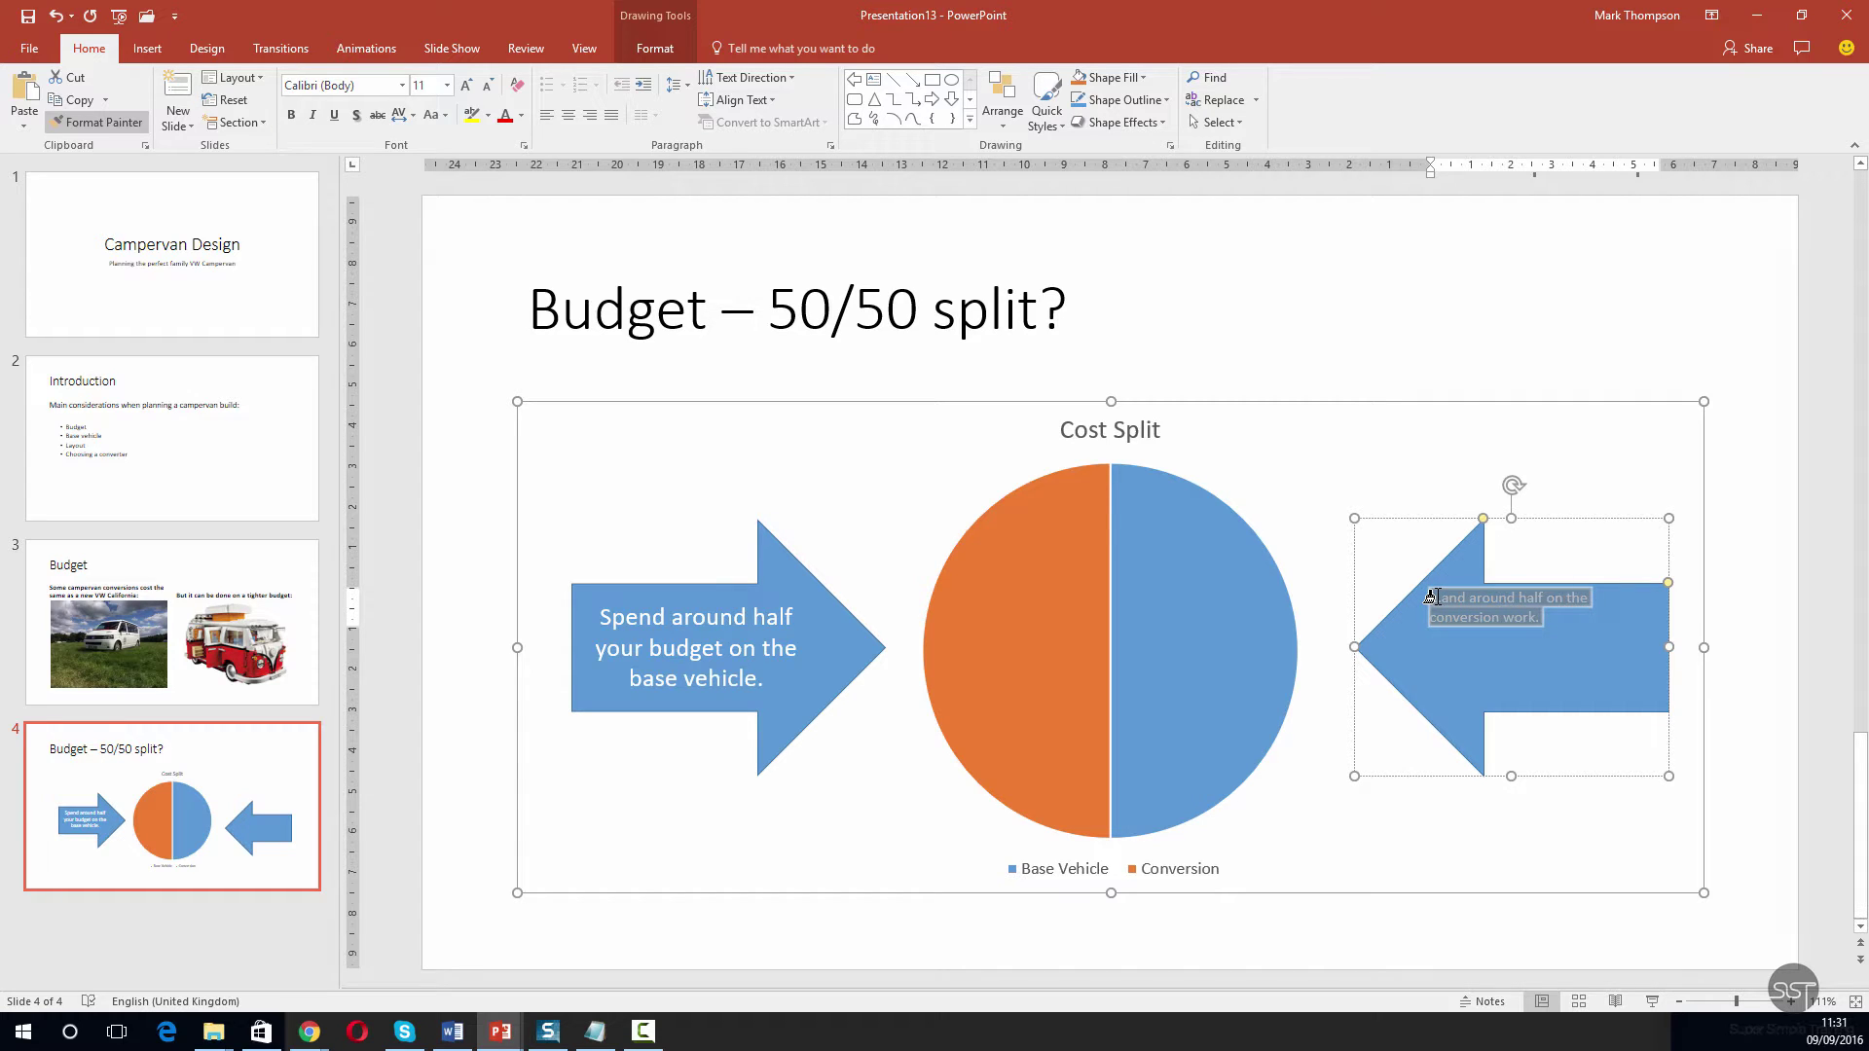
left_click_drag(1431, 597, 1431, 598)
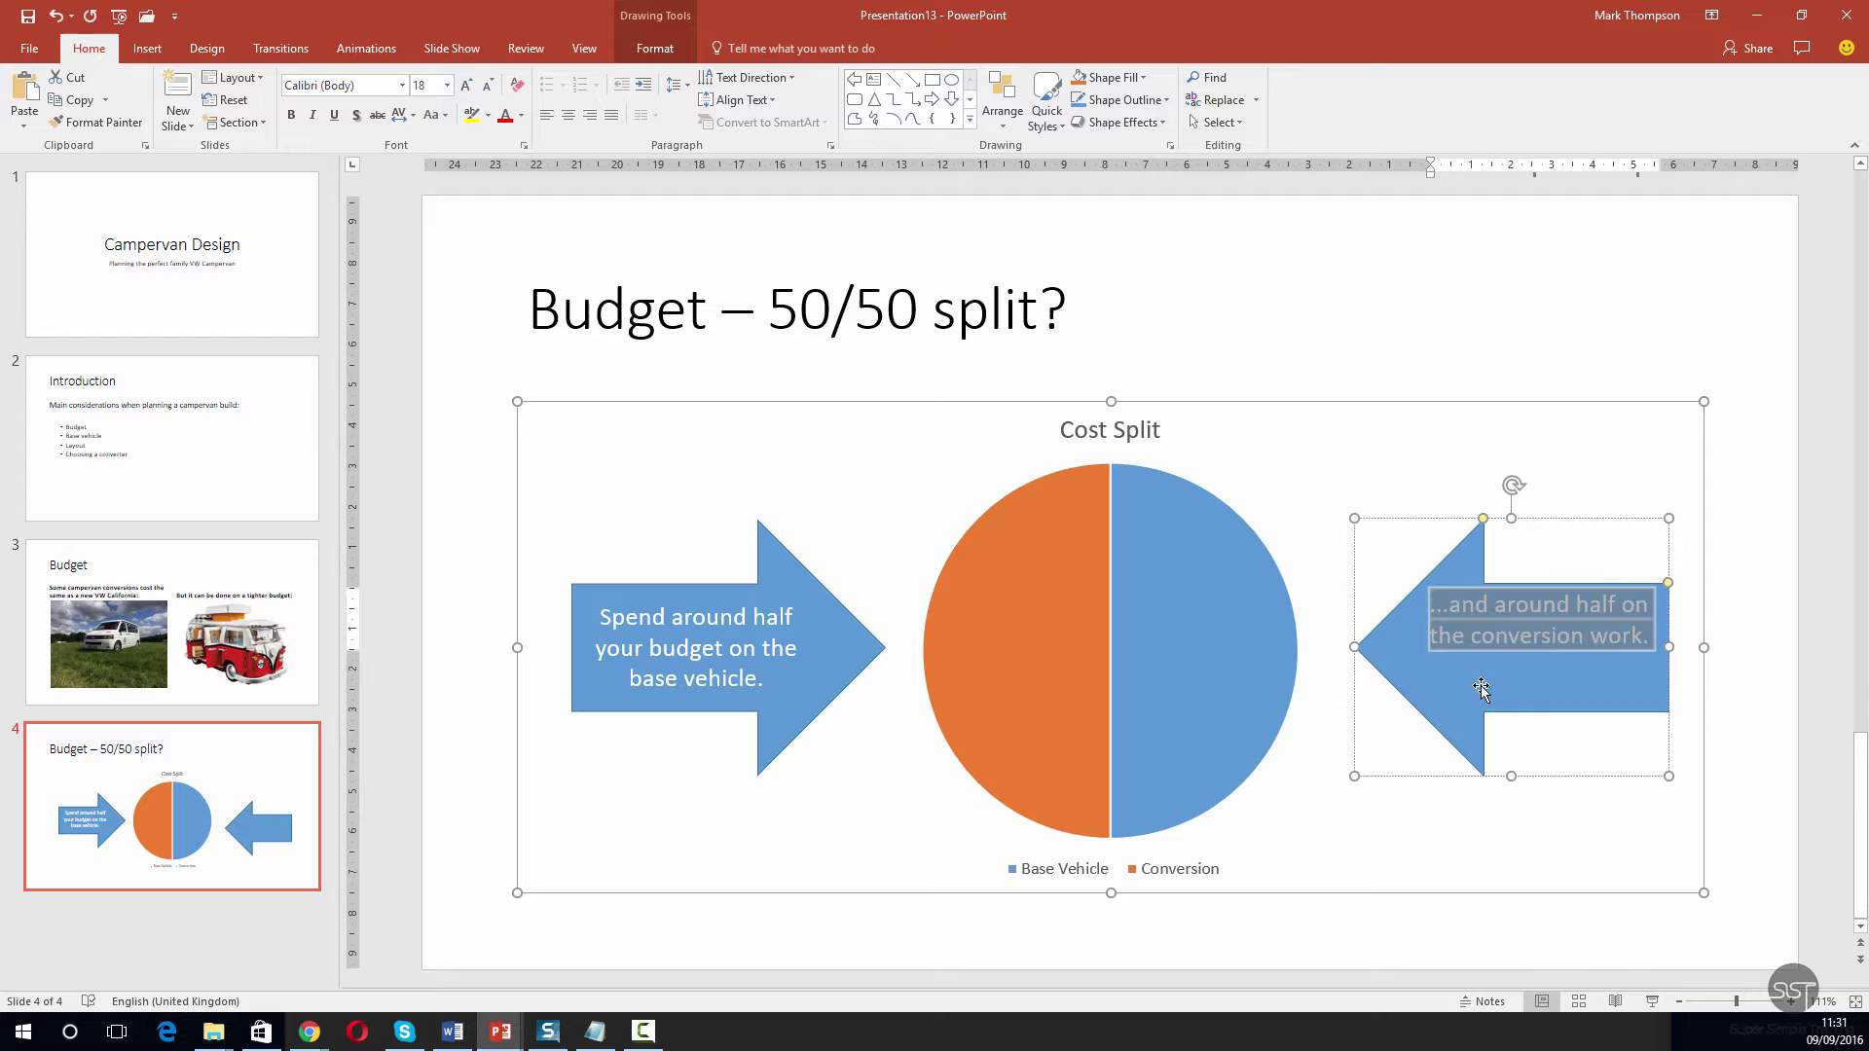
left_click(1514, 691)
- Insert a line break before '...and' so the right arrow's text sits one line lower
left_click(1514, 638)
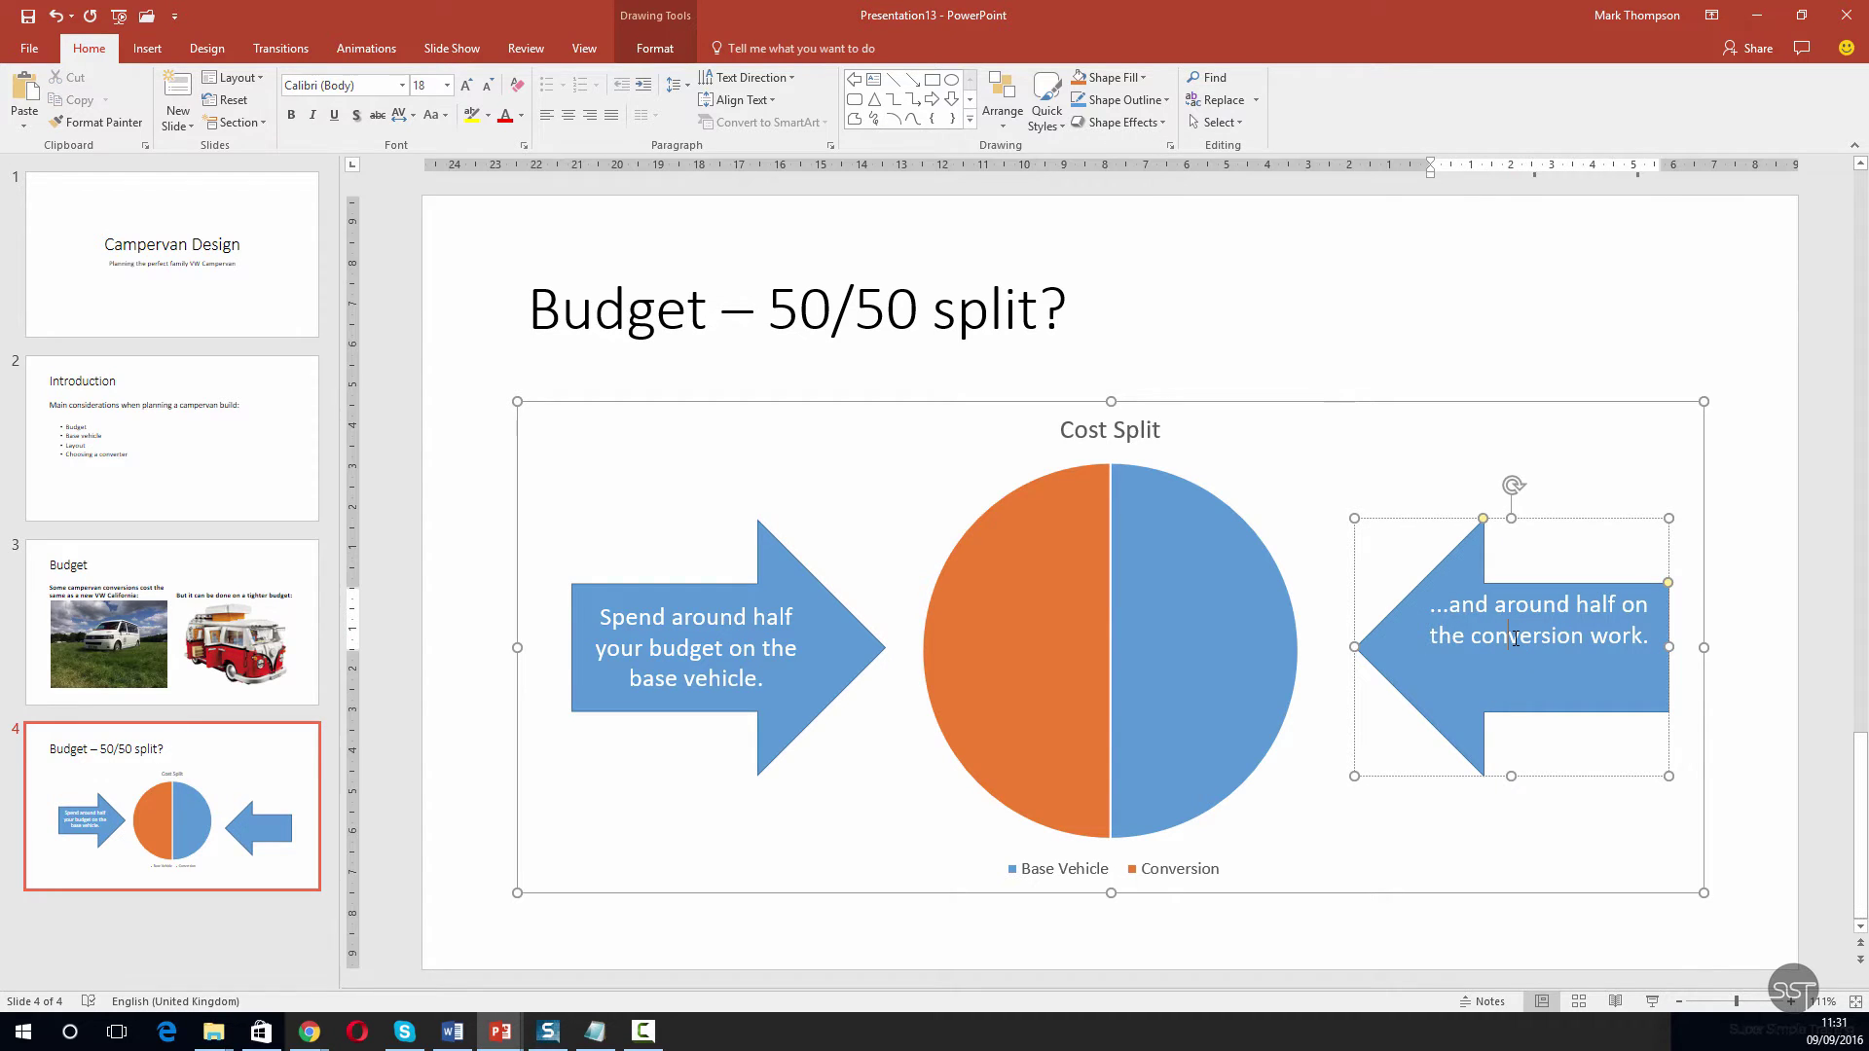
left_click(1431, 612)
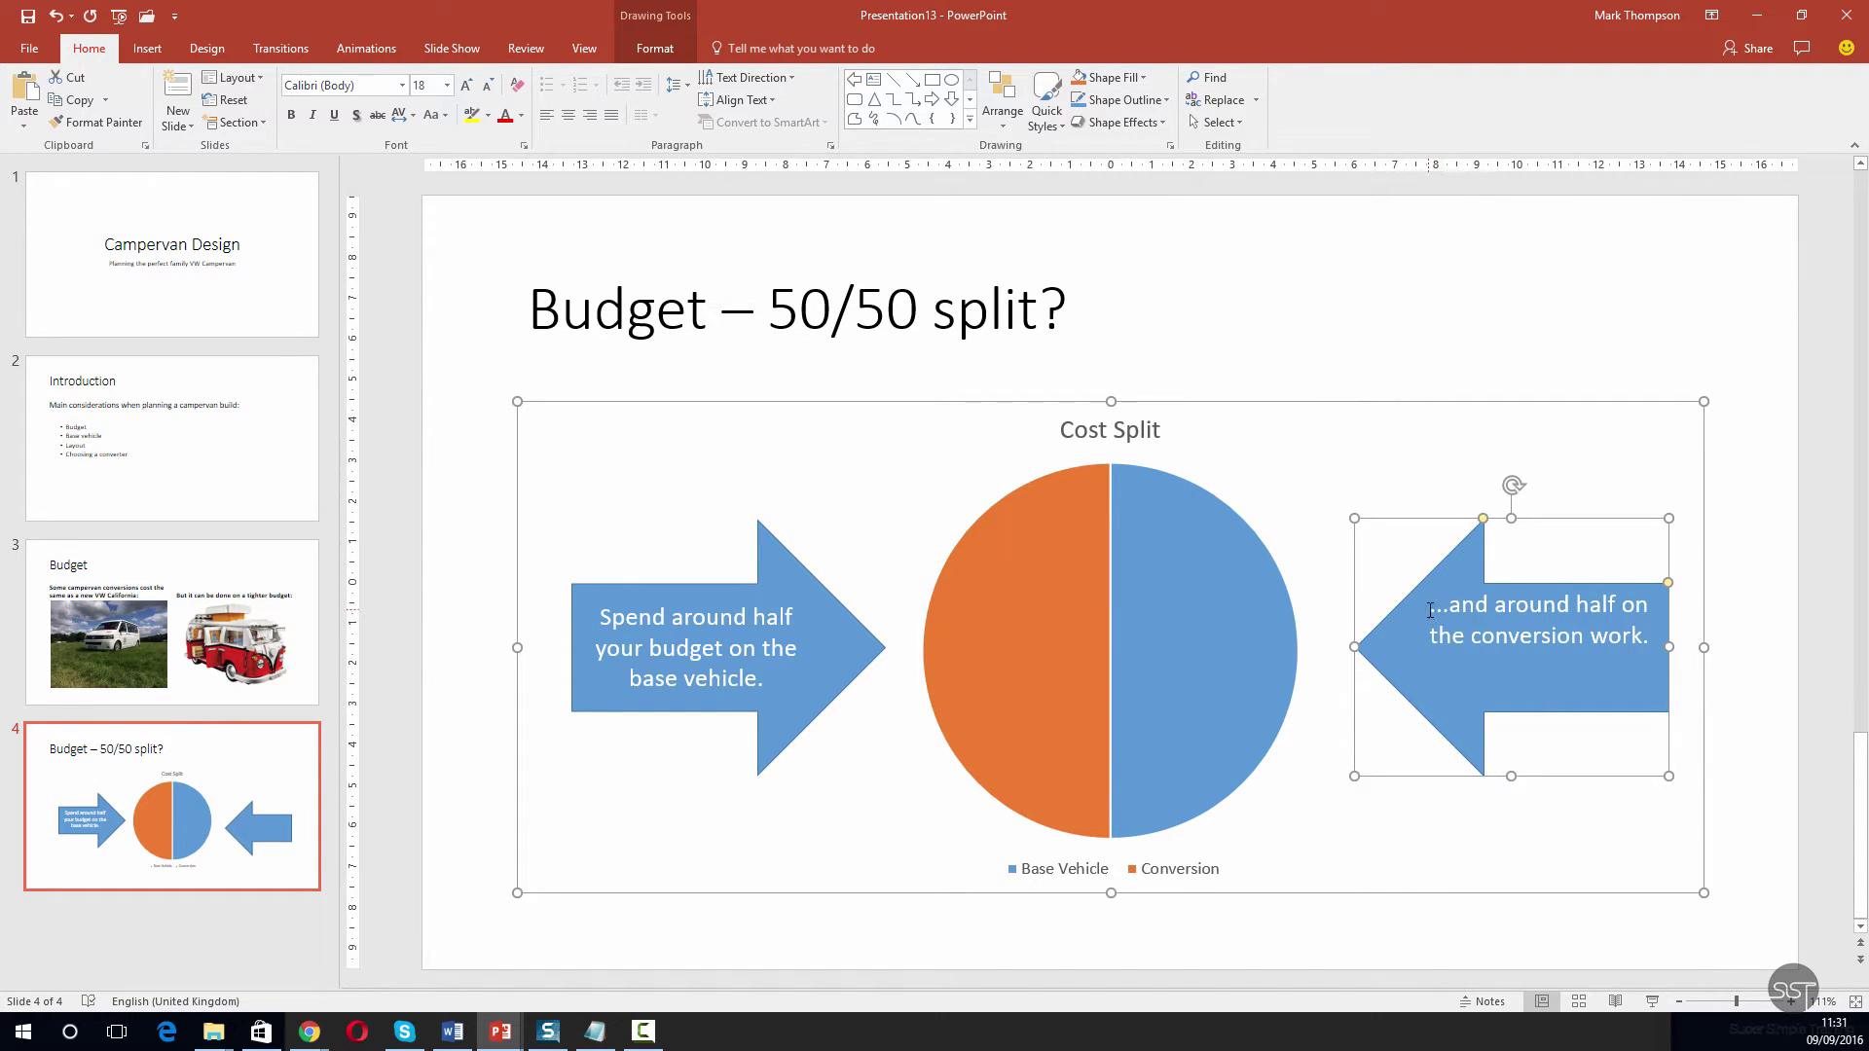
left_click(1461, 610)
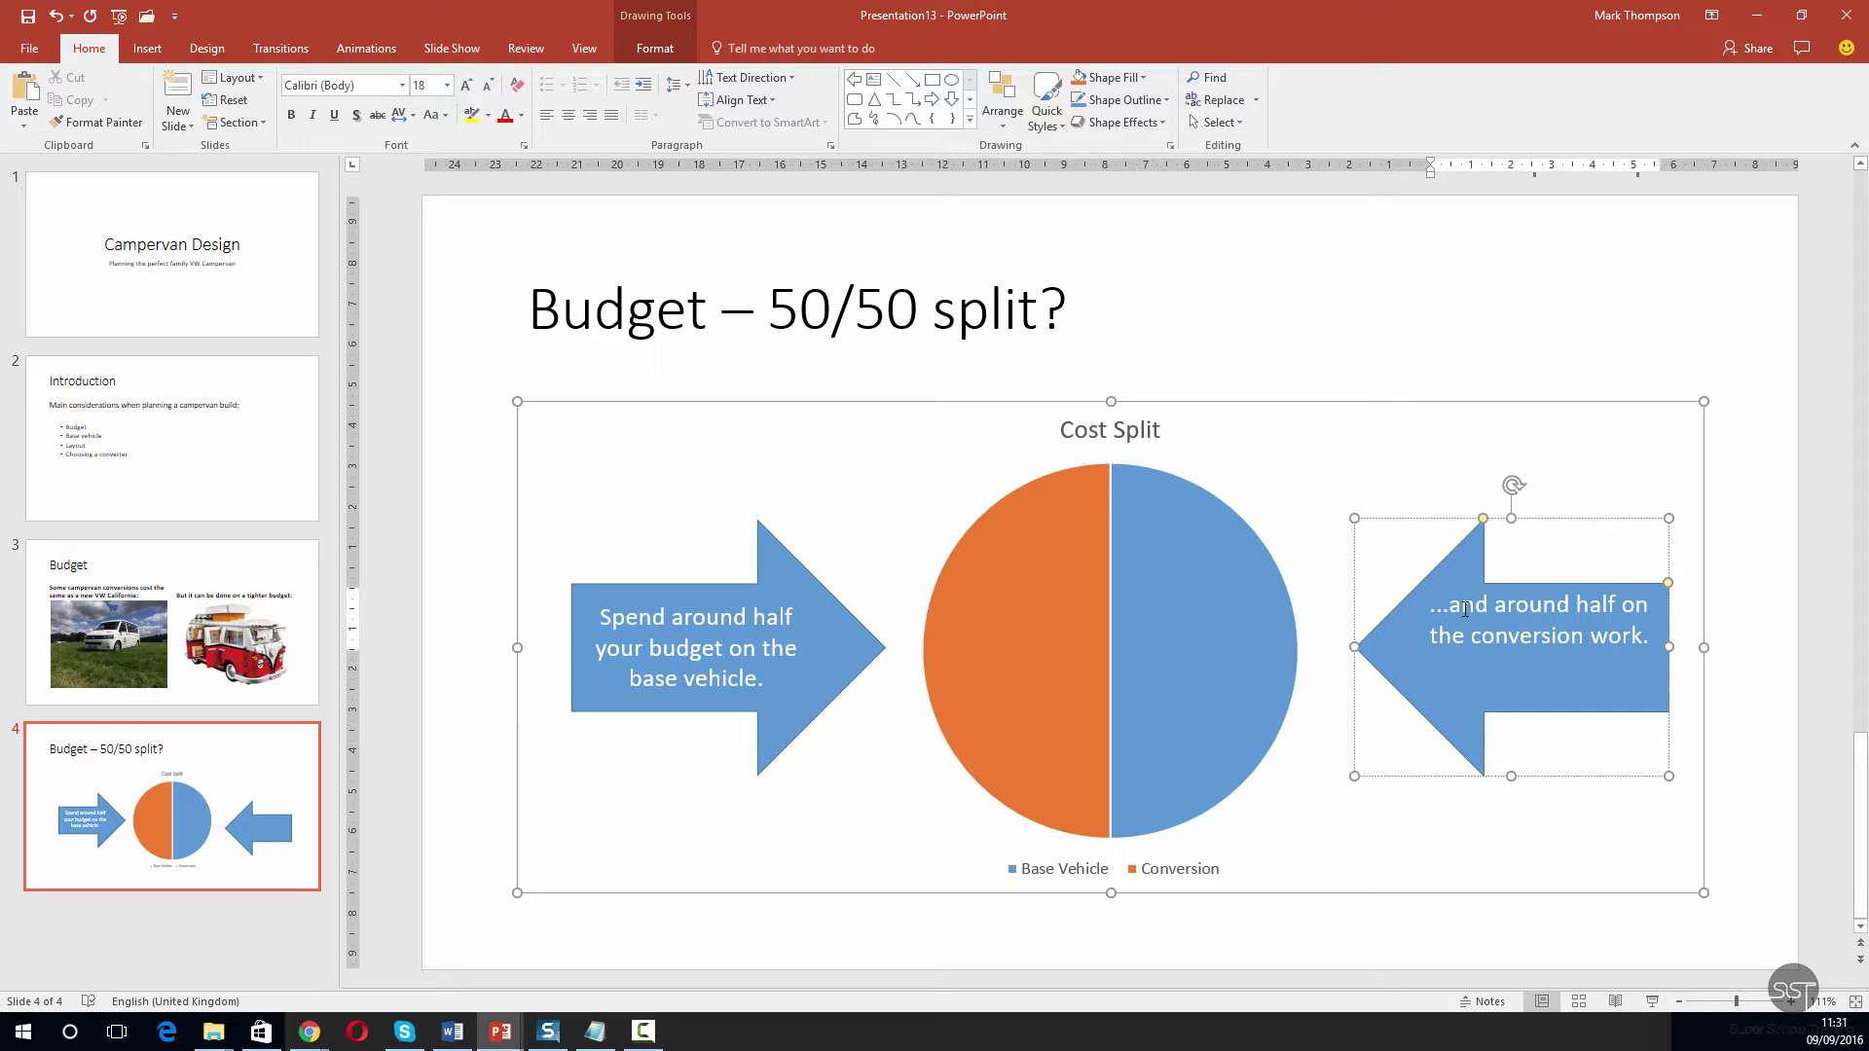
key("Return")
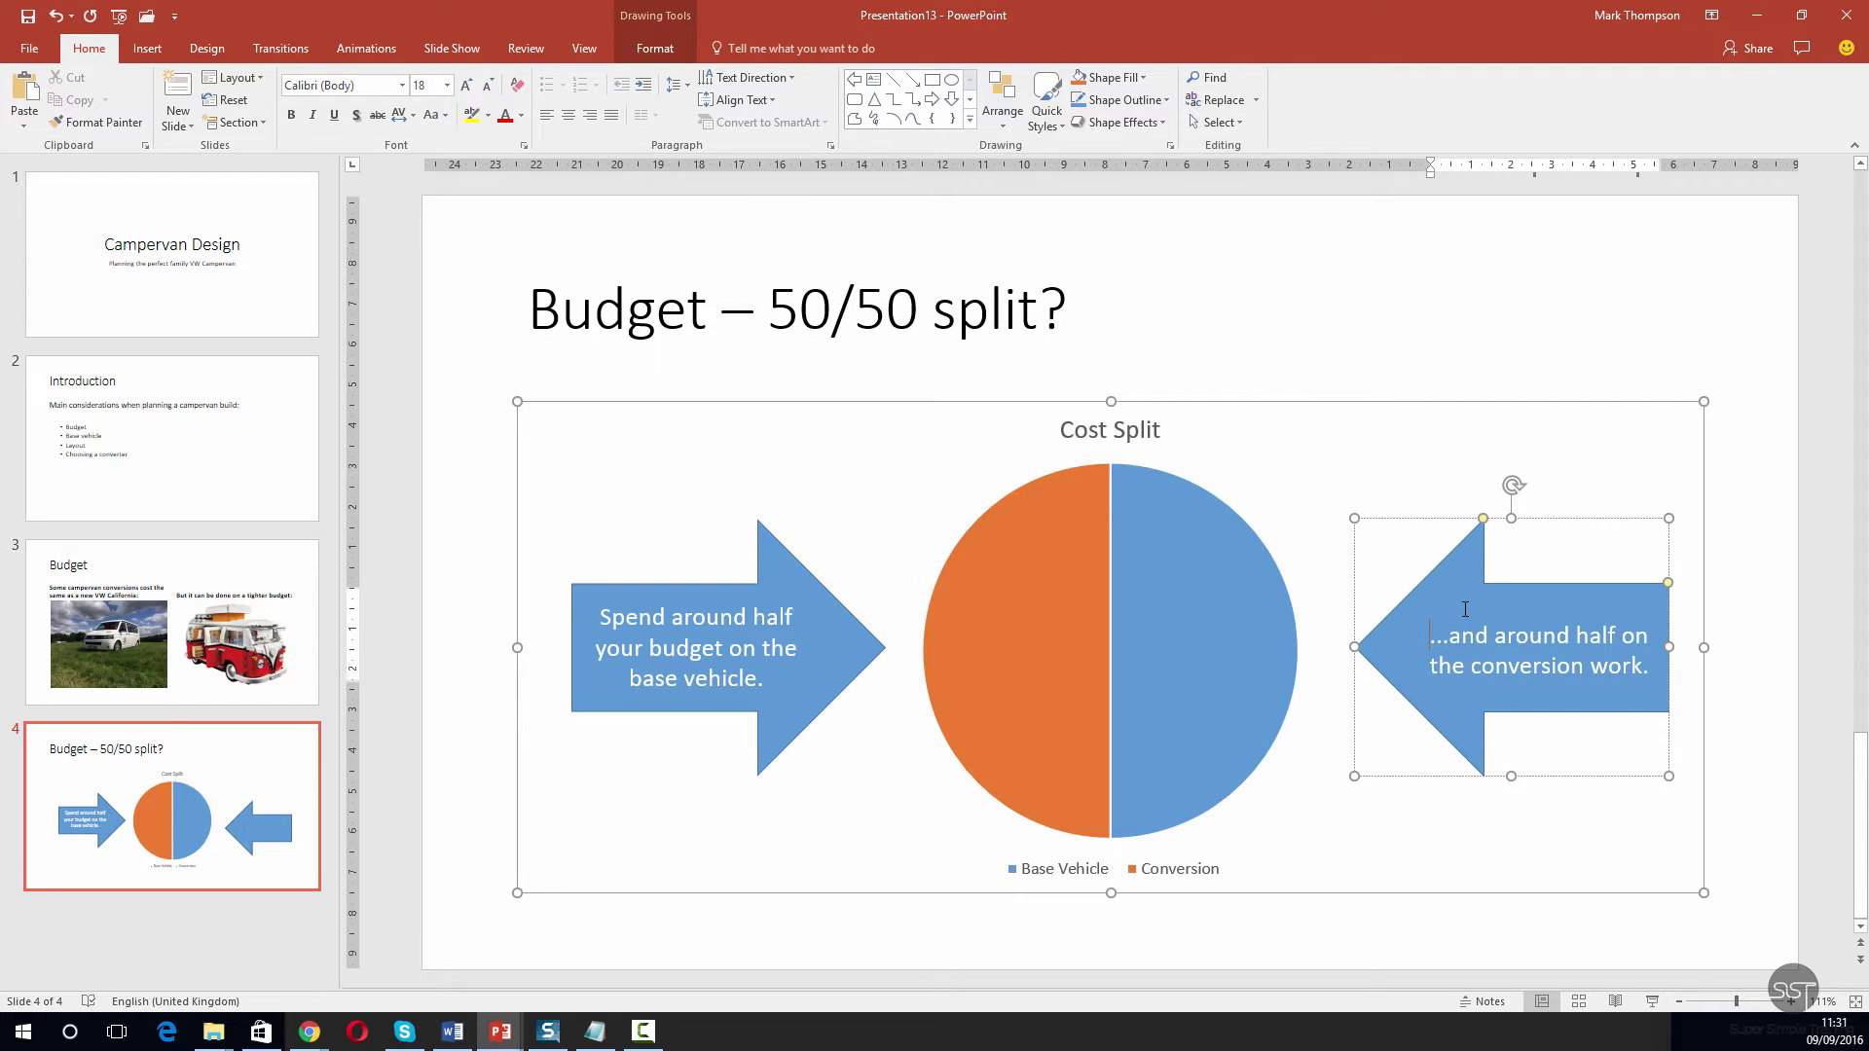
left_click(1733, 838)
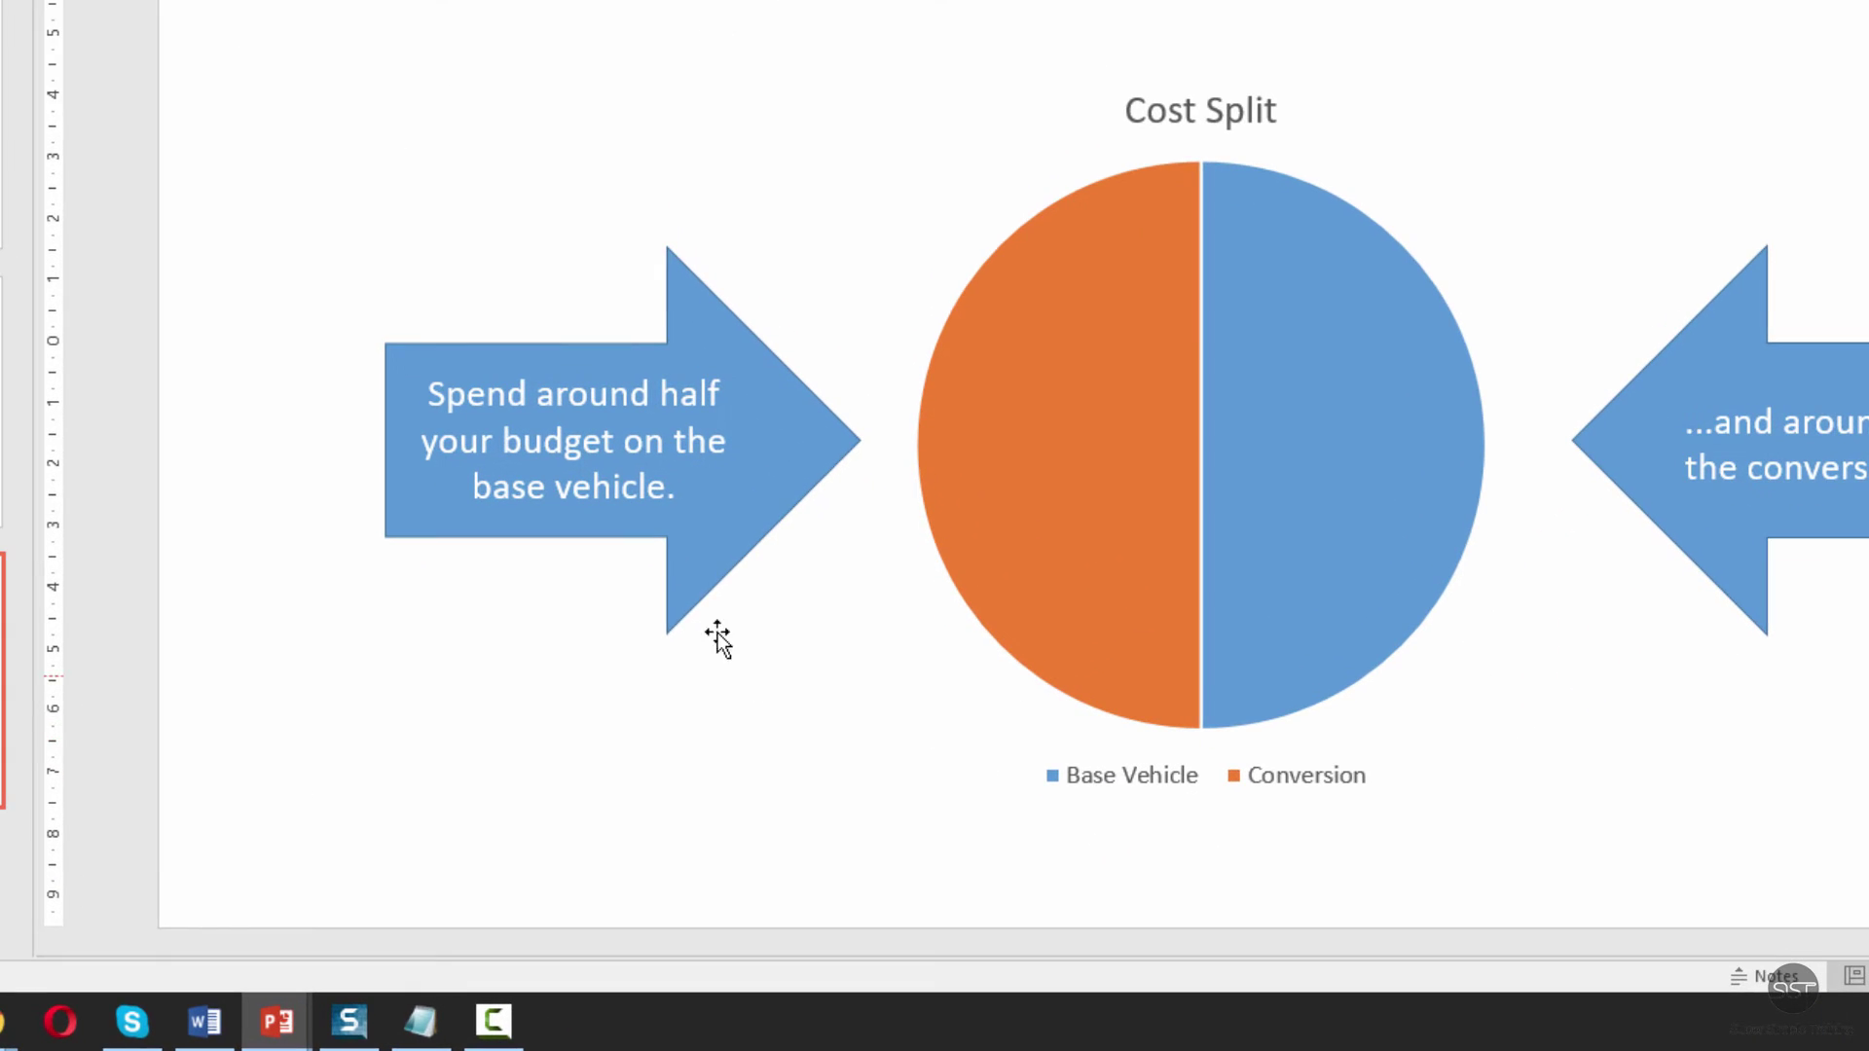
- Fill the left 'Spend around half…' arrow with the orange theme colour
left_click(693, 514)
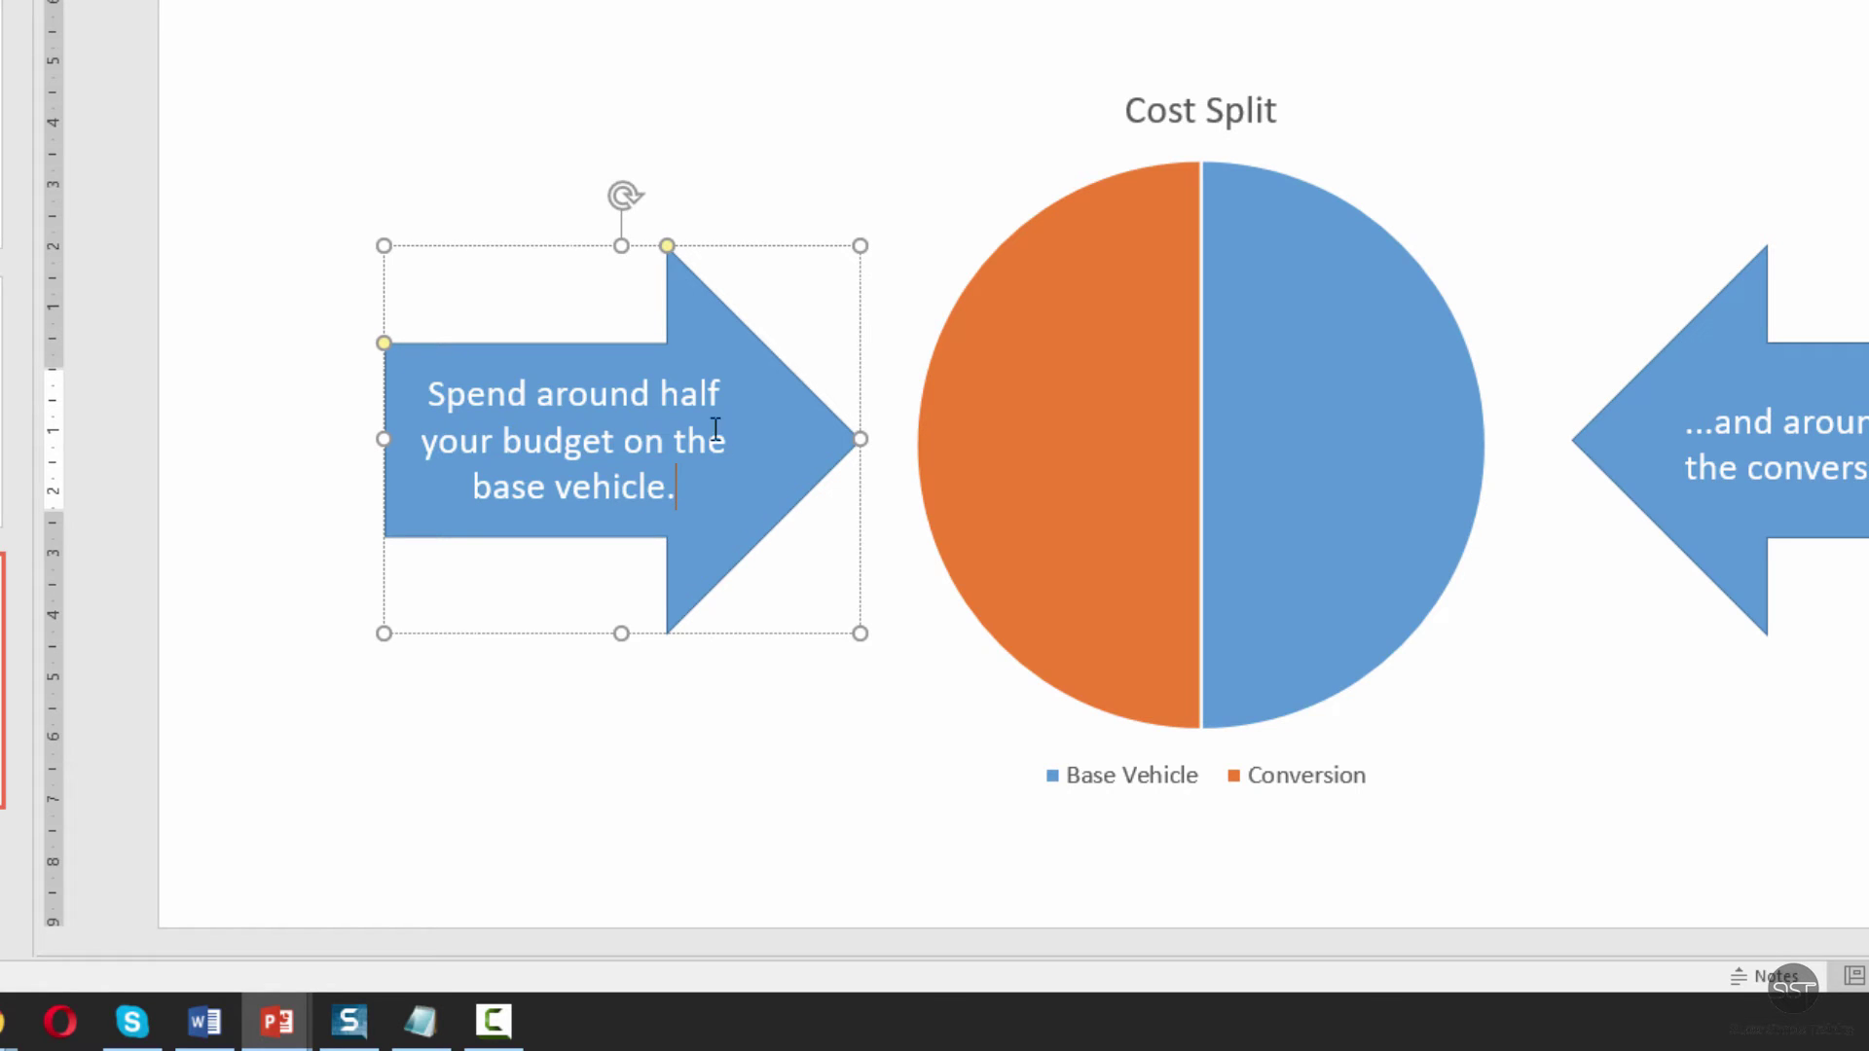
right_click(749, 395)
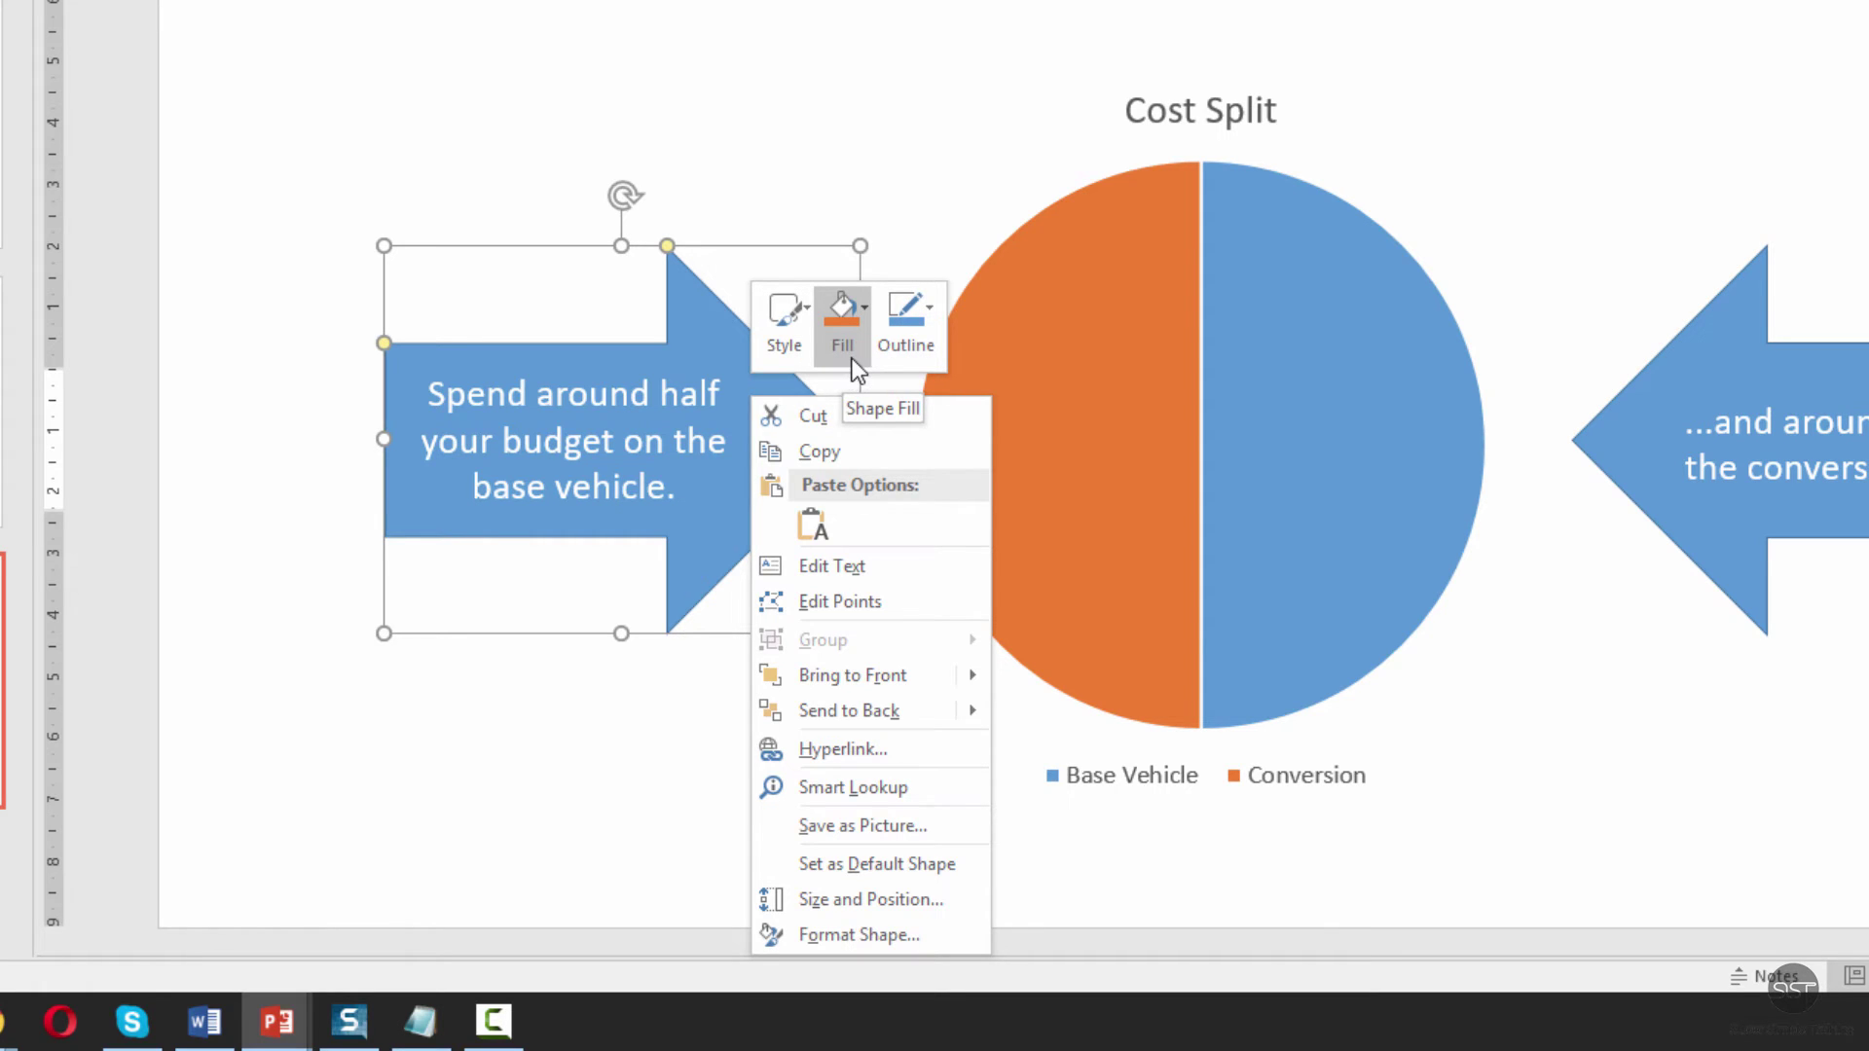
left_click(850, 358)
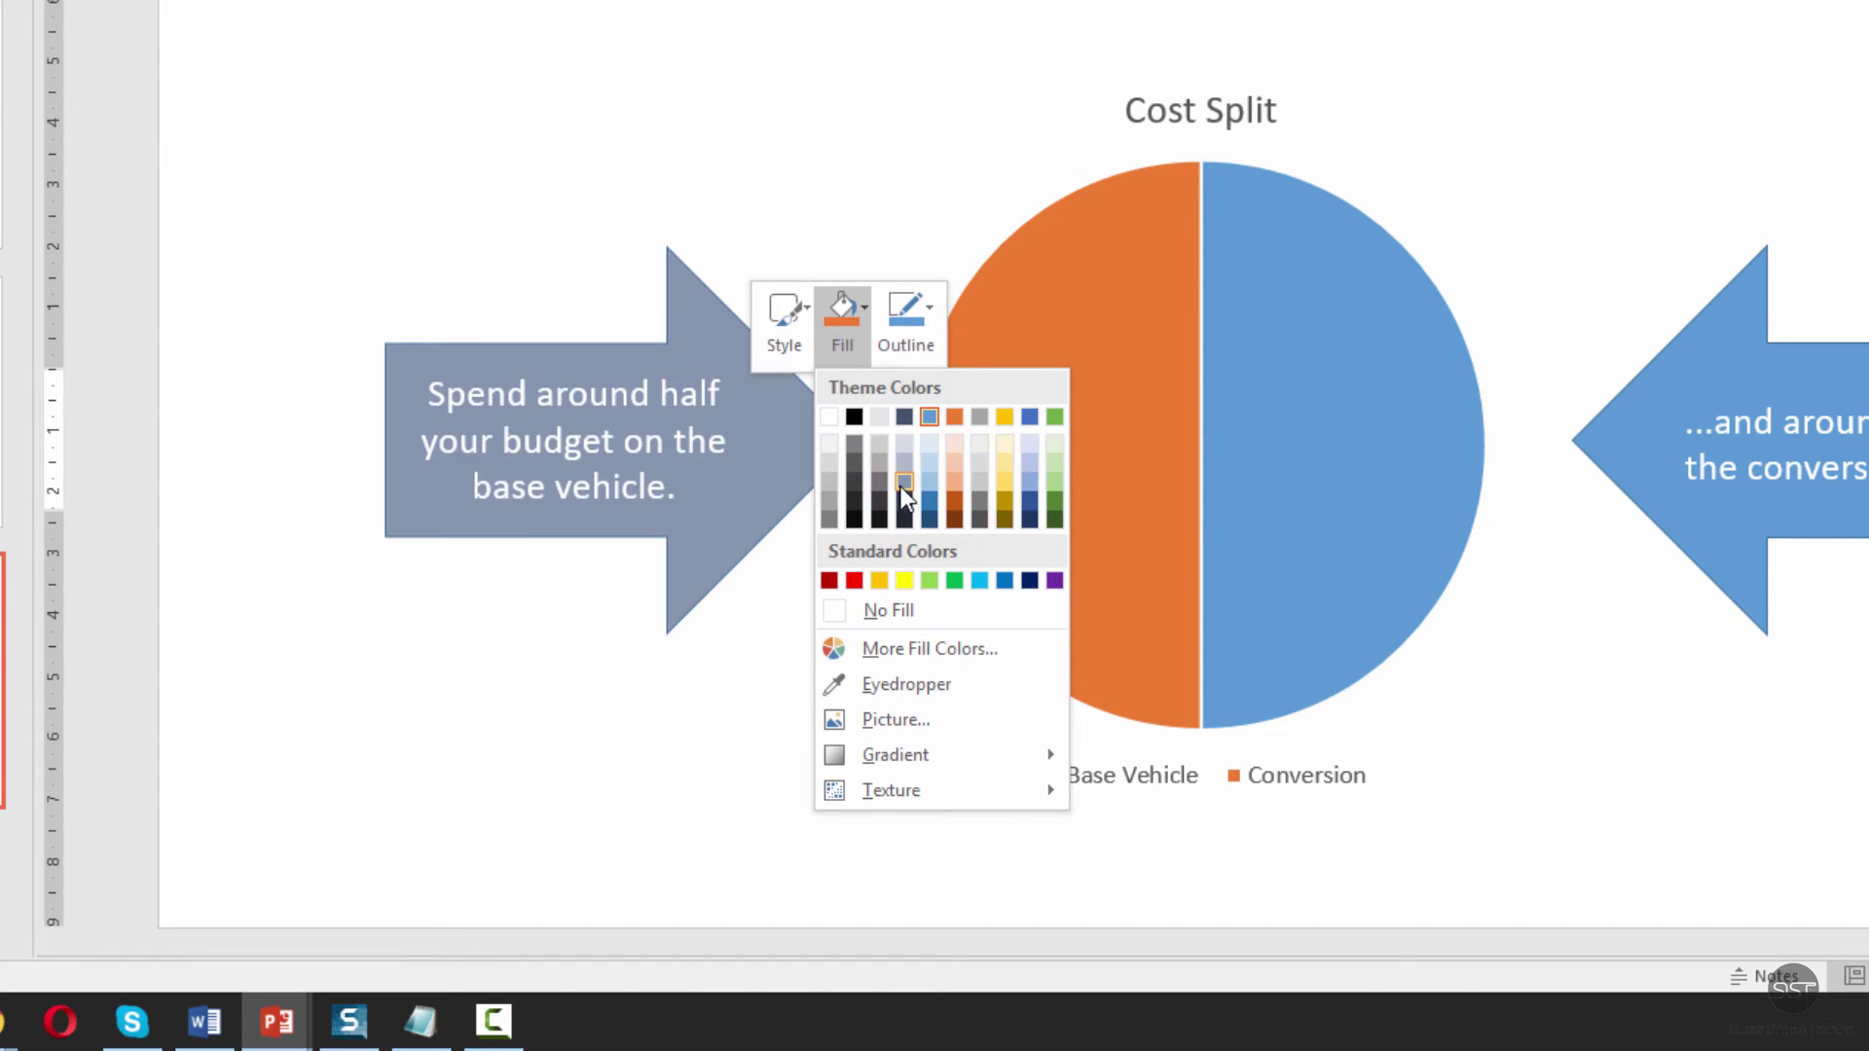
left_click(954, 419)
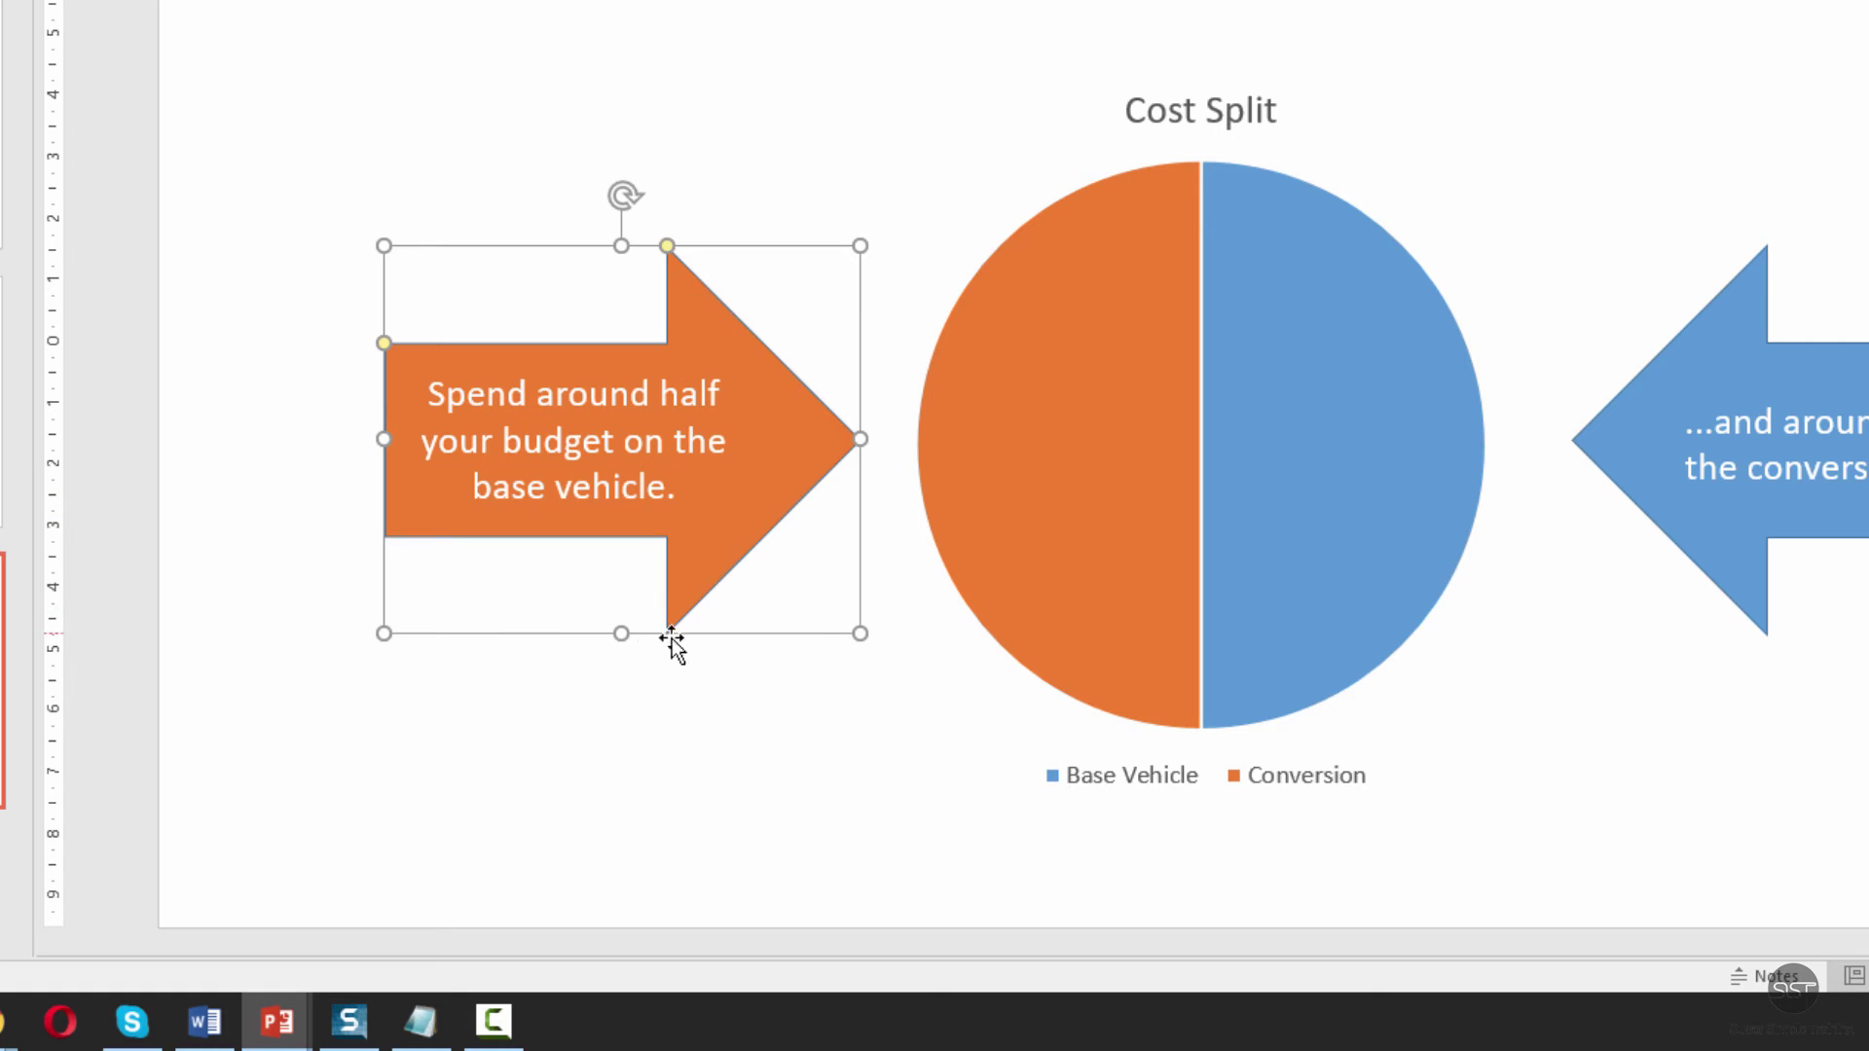
- Give the left arrow a dark orange outline to match its fill
right_click(738, 362)
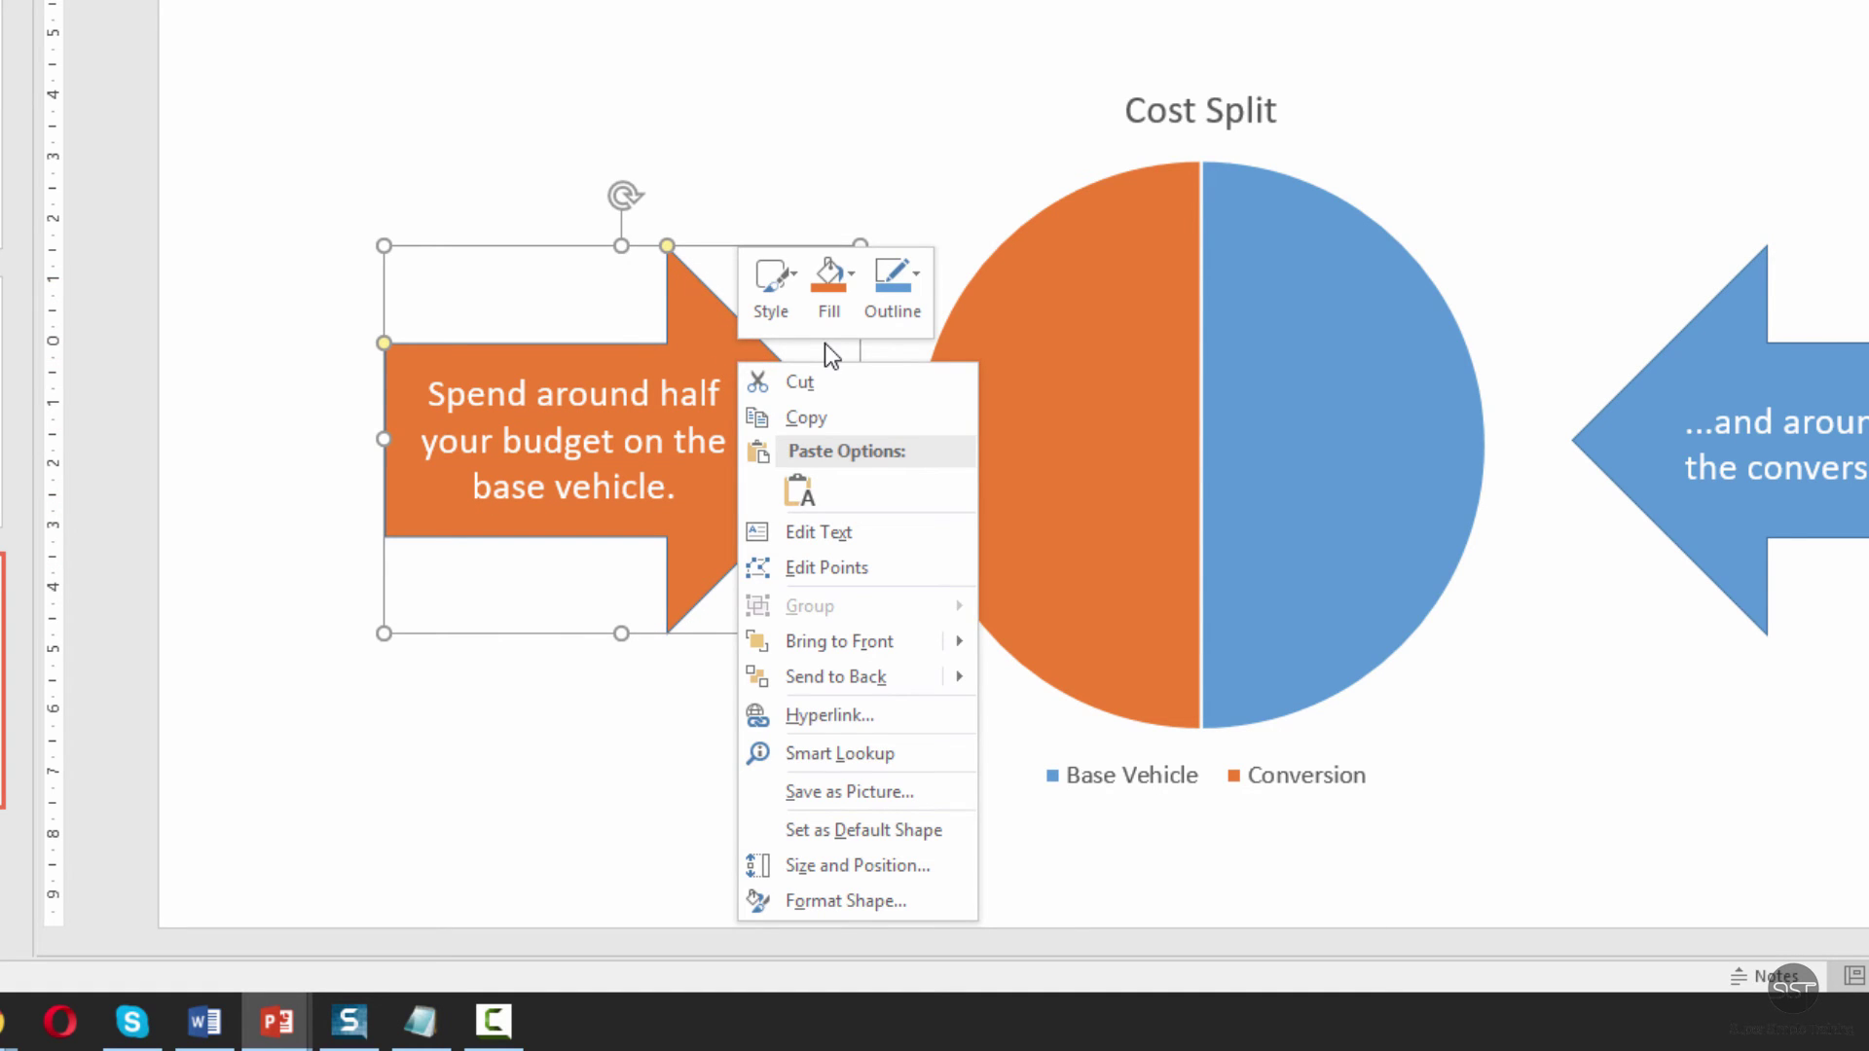
left_click(885, 318)
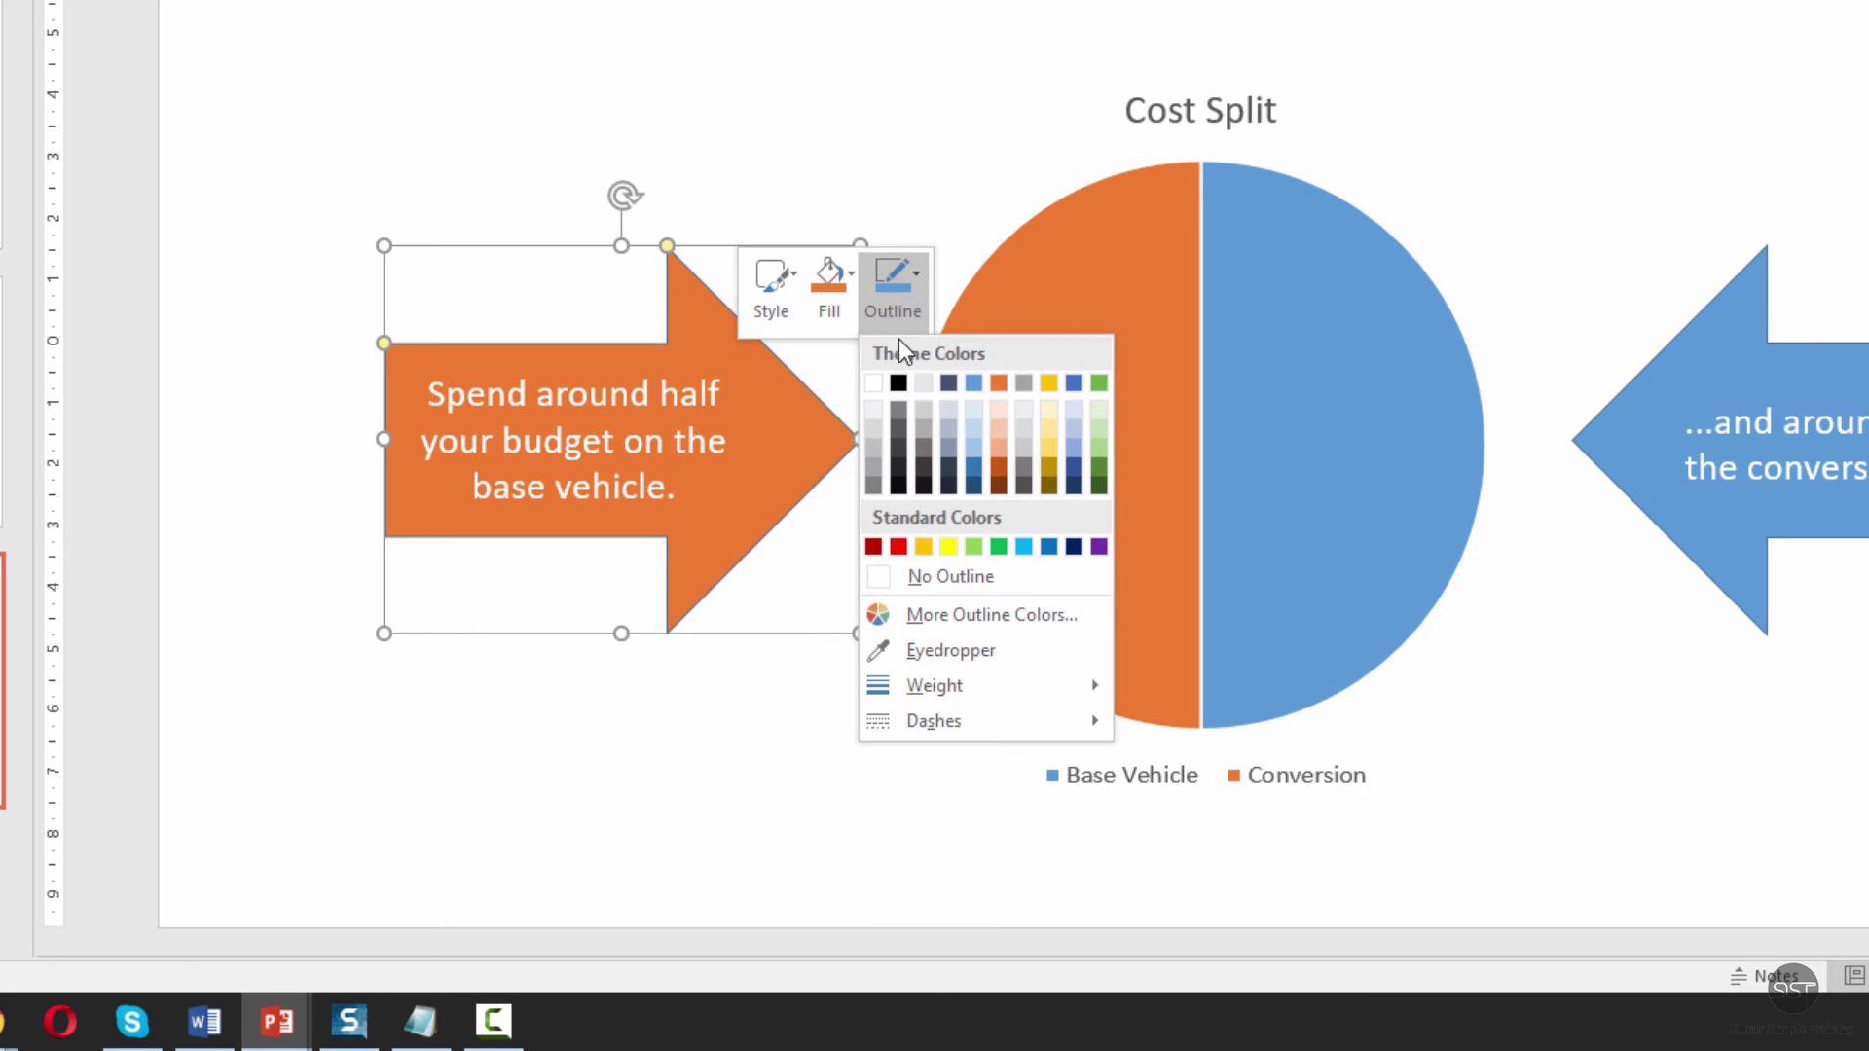
left_click(1000, 472)
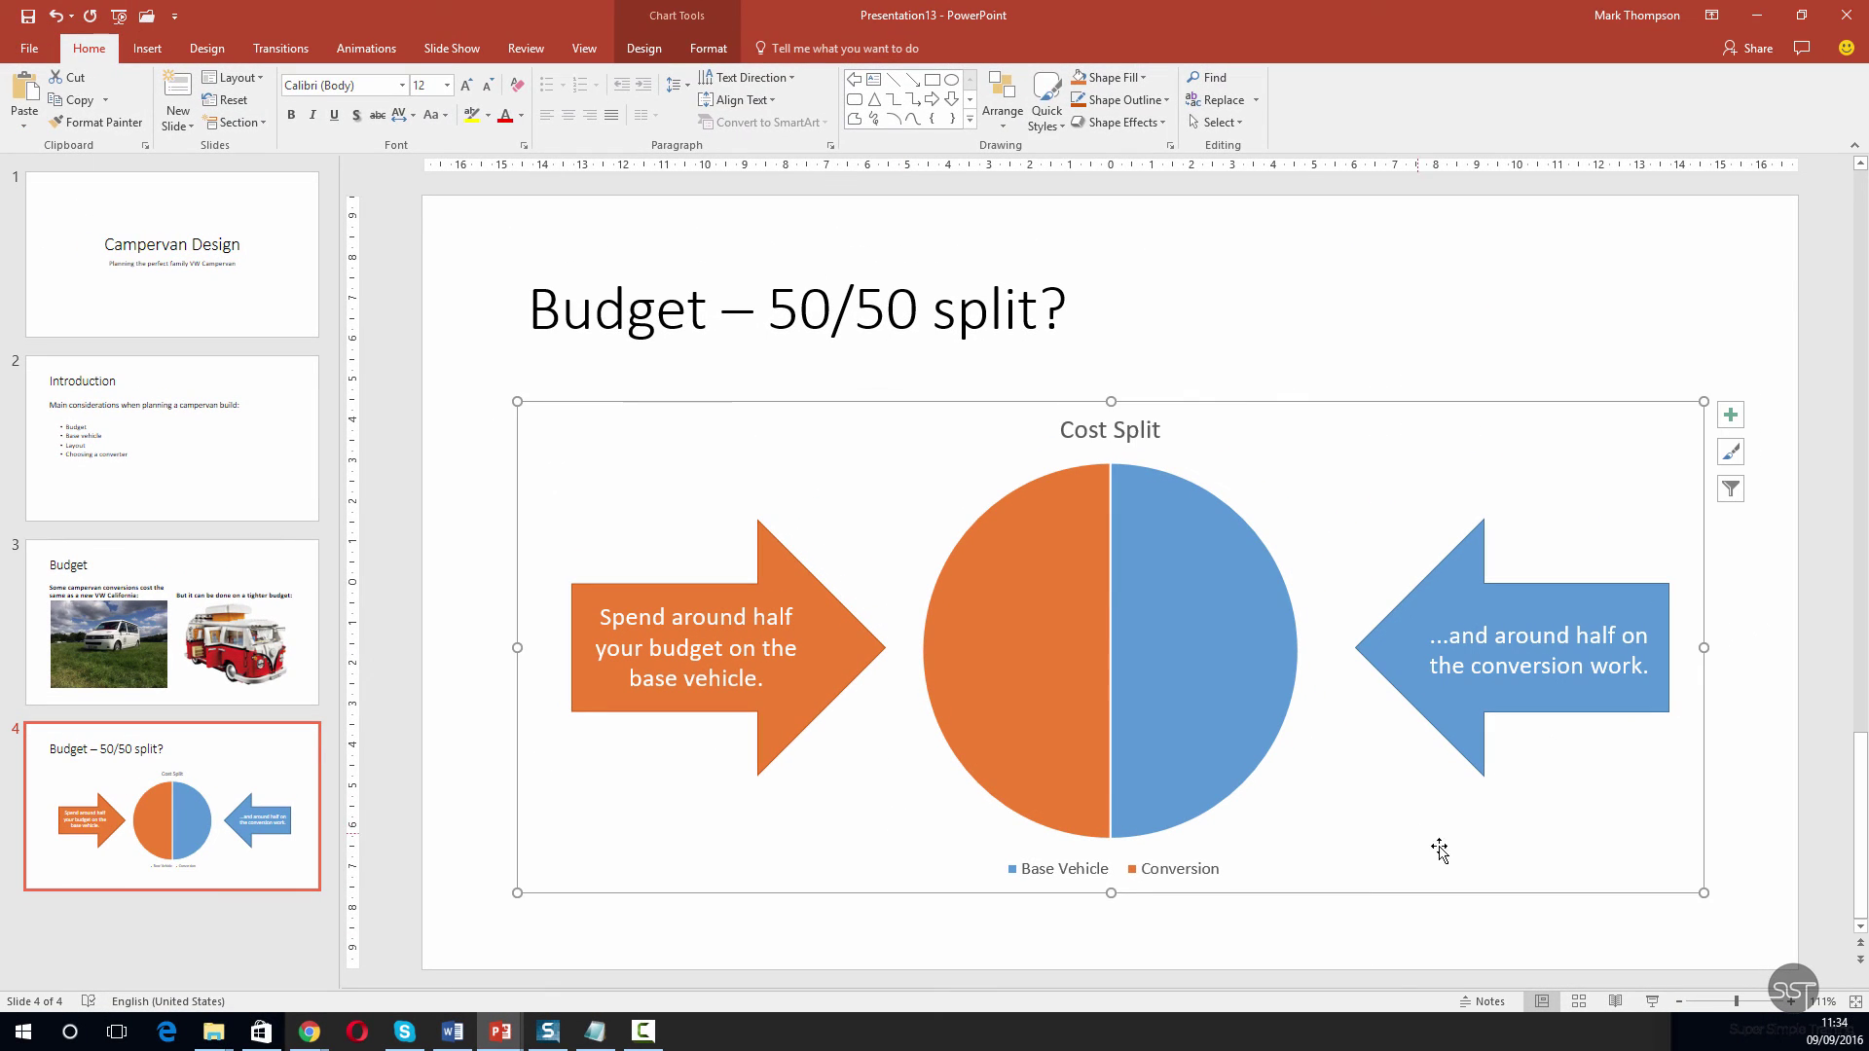
left_click(1429, 918)
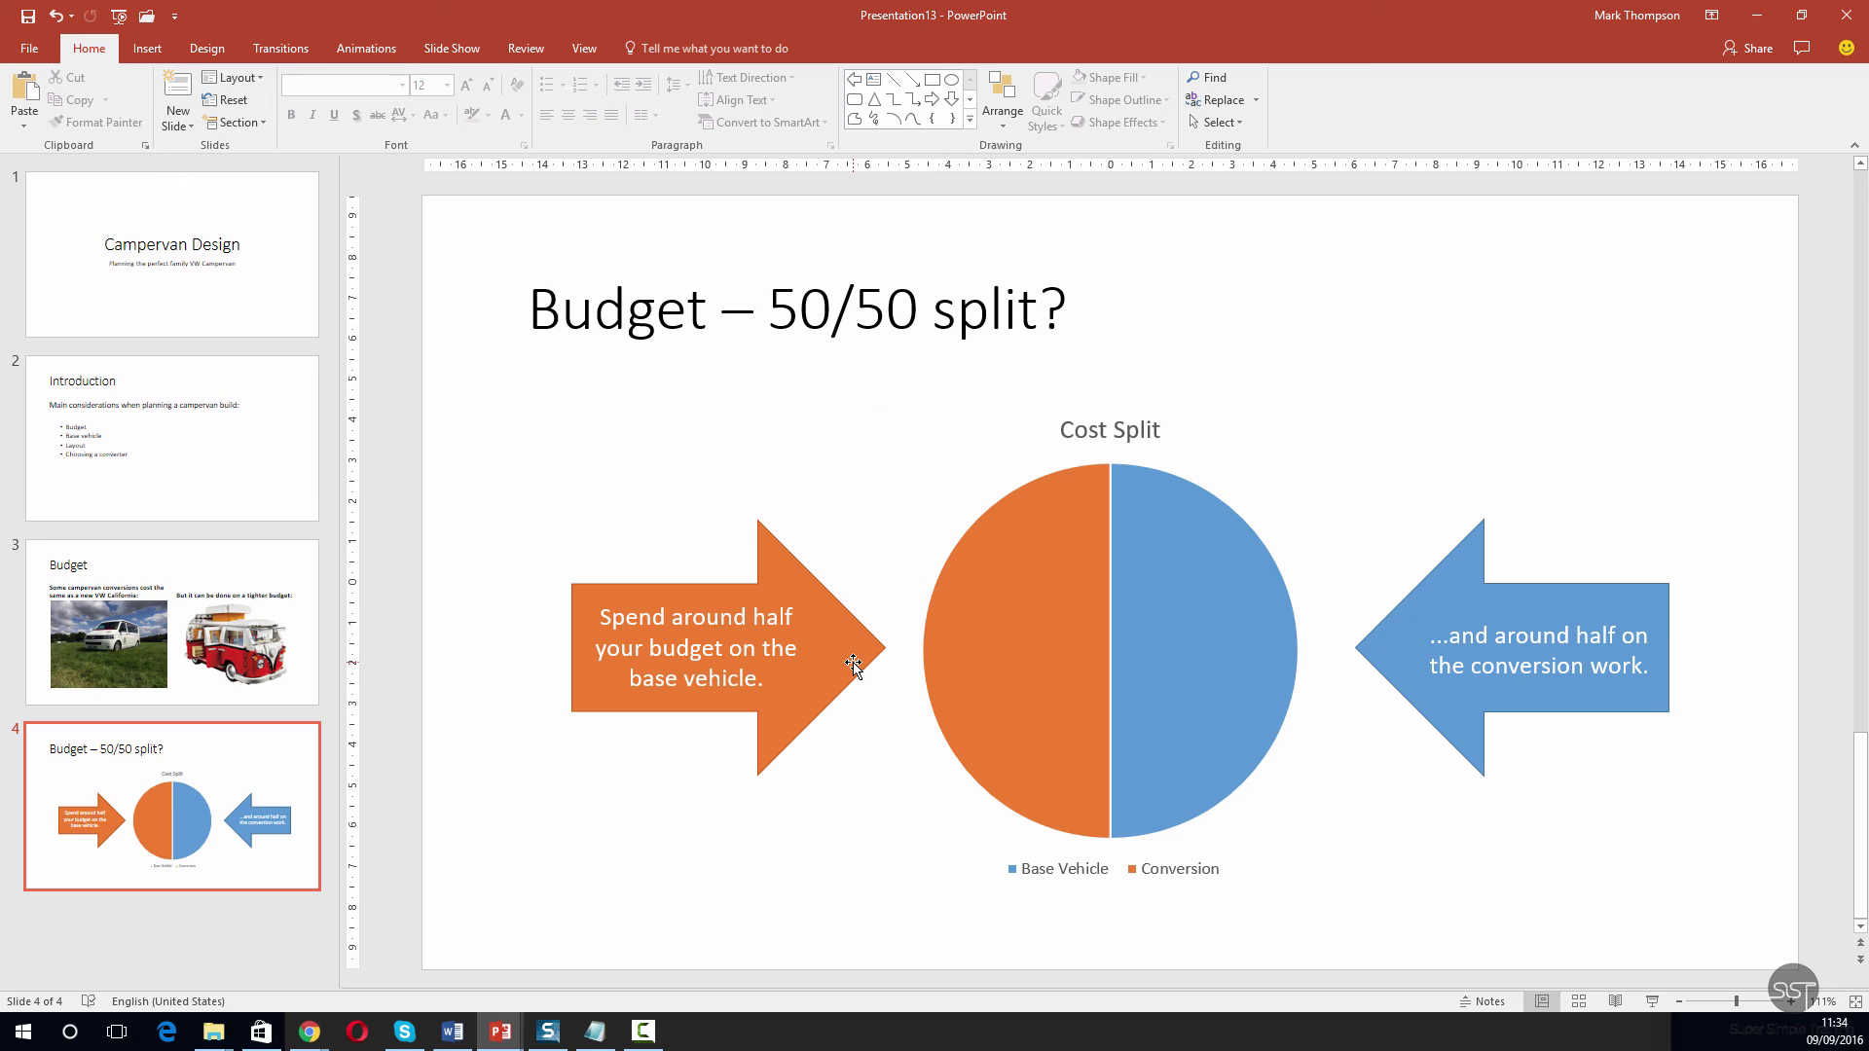